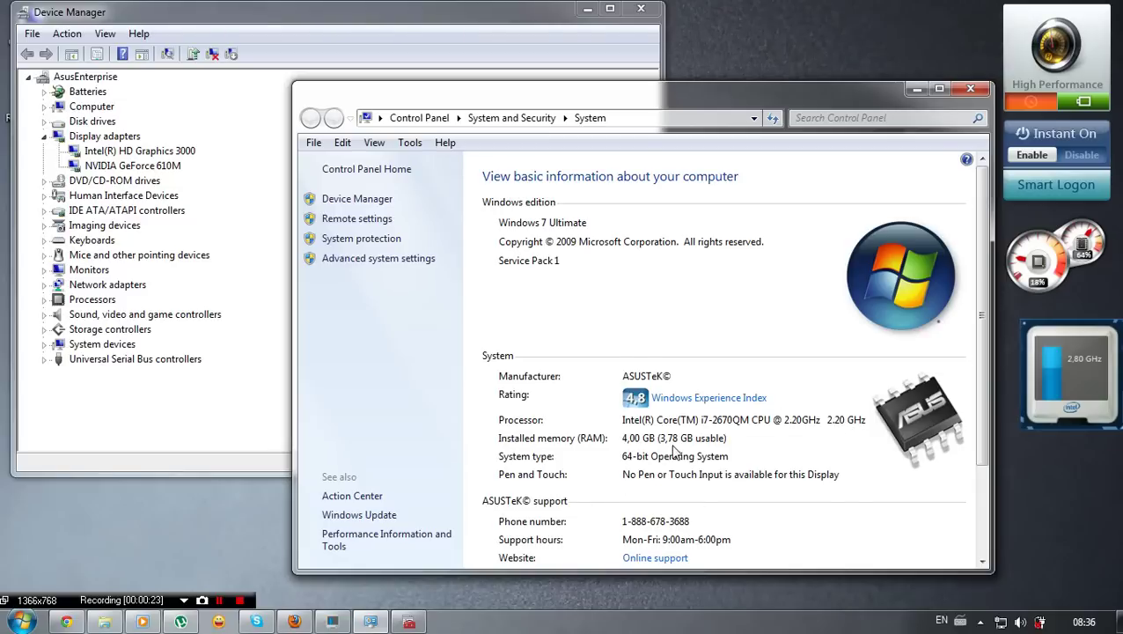
# - Open the Intel(R) HD Graphics 3000 properties, view its driver information and device details, and move the dialog clear of the device list
pyautogui.click(206, 385)
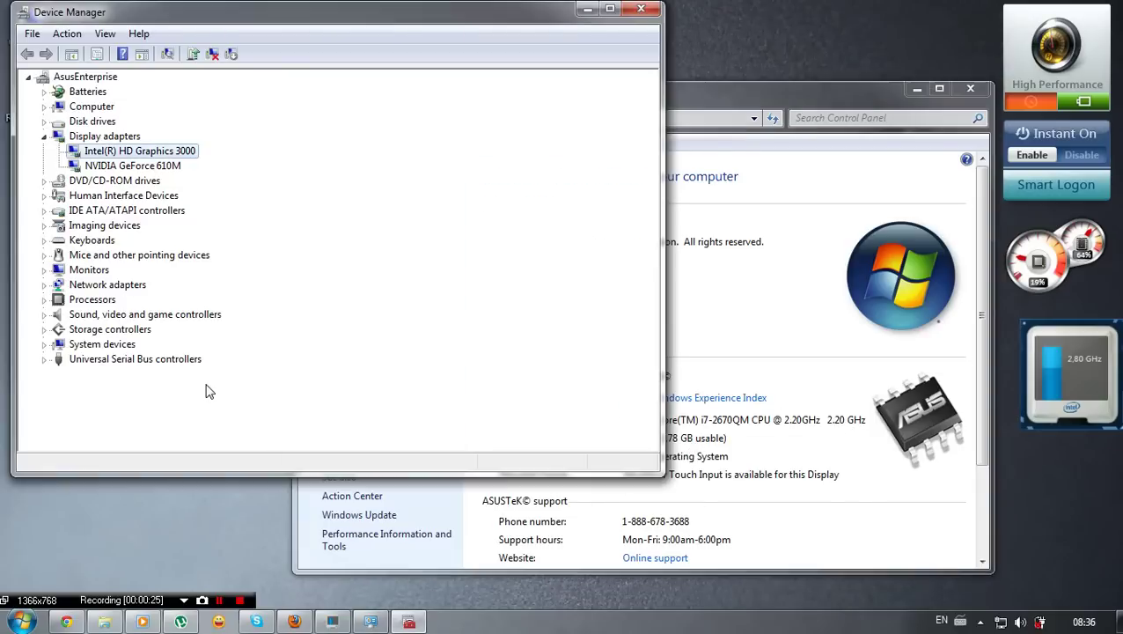
pyautogui.click(175, 171)
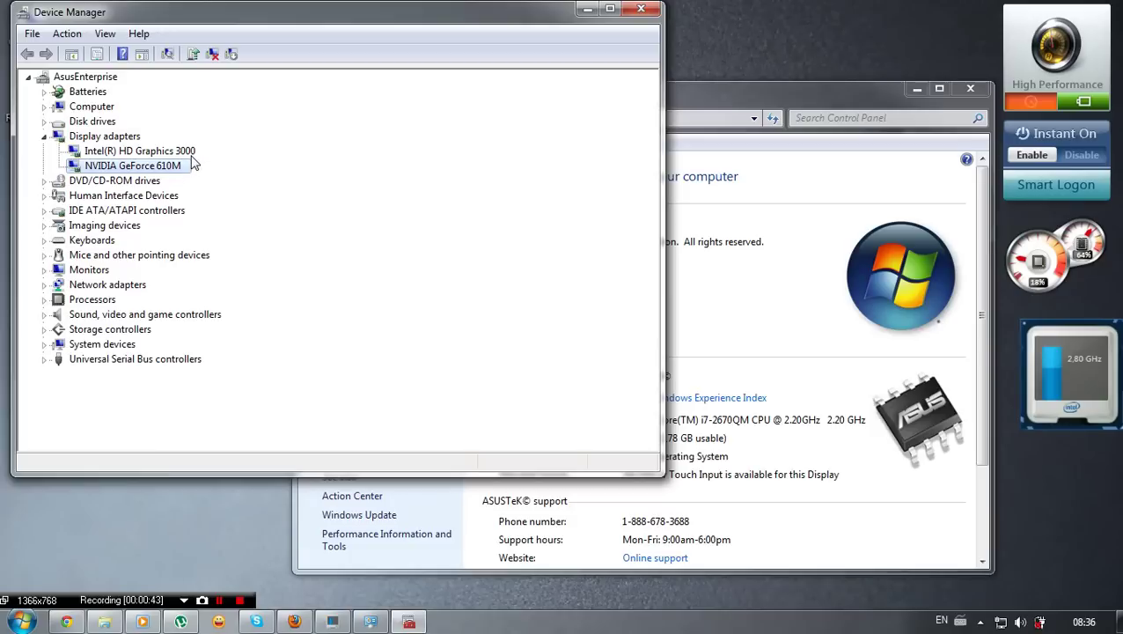
pyautogui.click(191, 155)
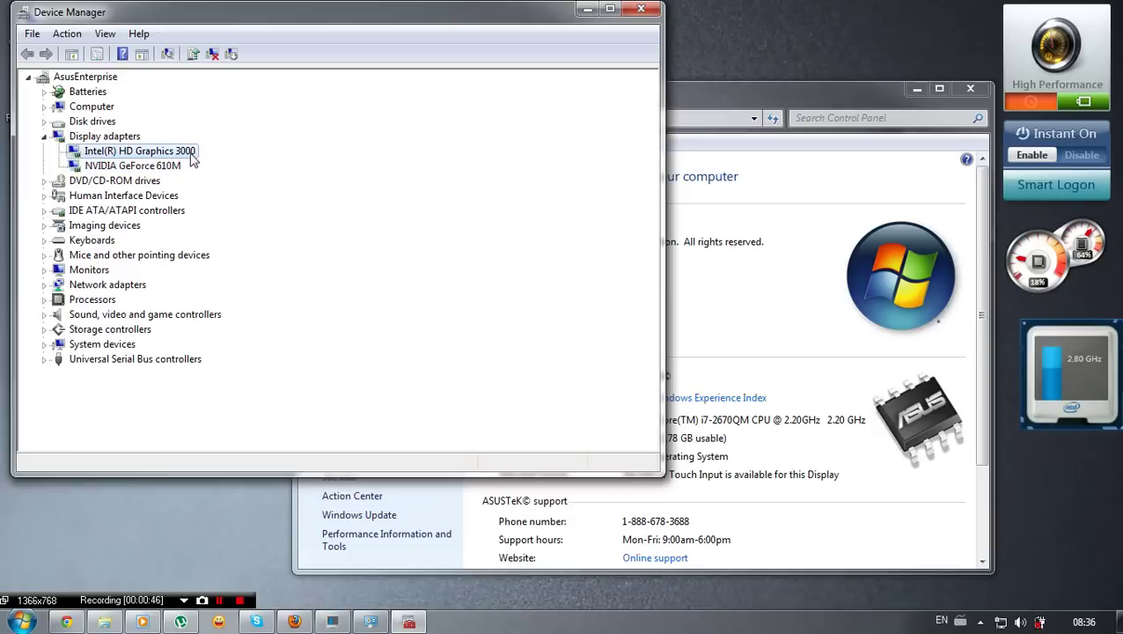
pyautogui.doubleClick(190, 157)
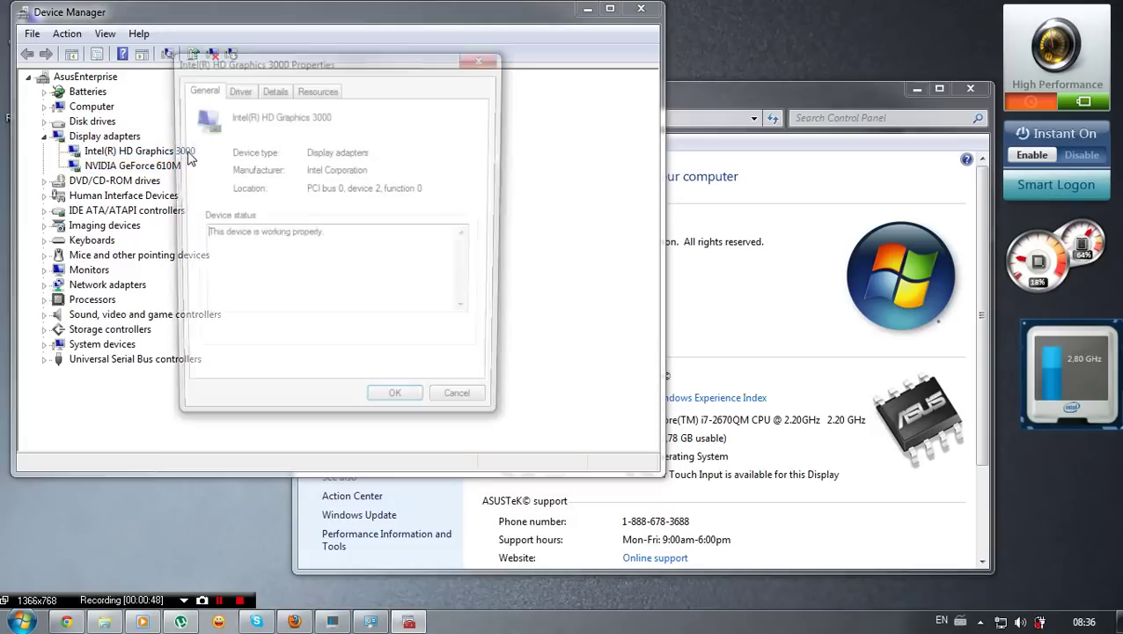
pyautogui.click(240, 97)
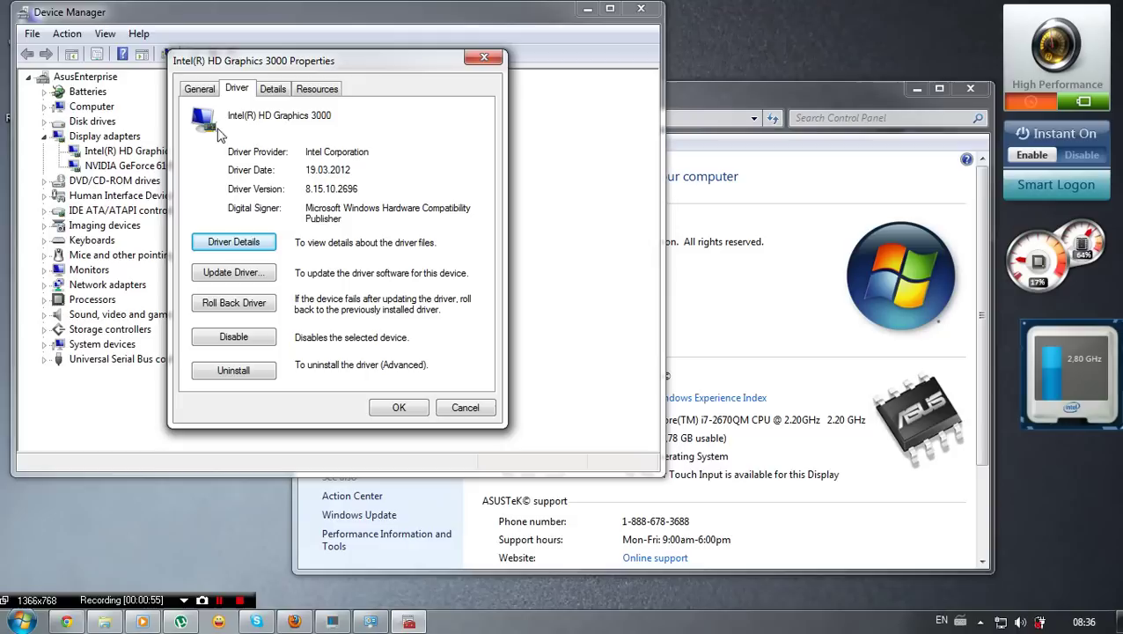
pyautogui.click(275, 90)
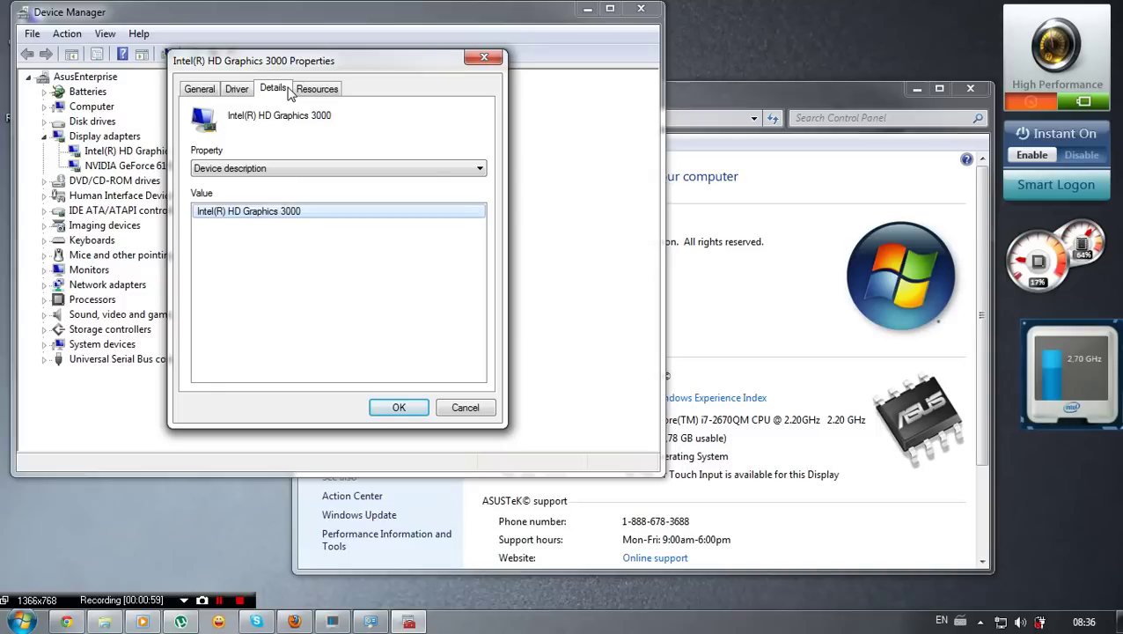
pyautogui.moveTo(458, 63); pyautogui.dragTo(1017, 69)
# - Open the NVIDIA Control Panel, view the preferred graphics processor options for Diablo III, and minimise the window
pyautogui.click(139, 152)
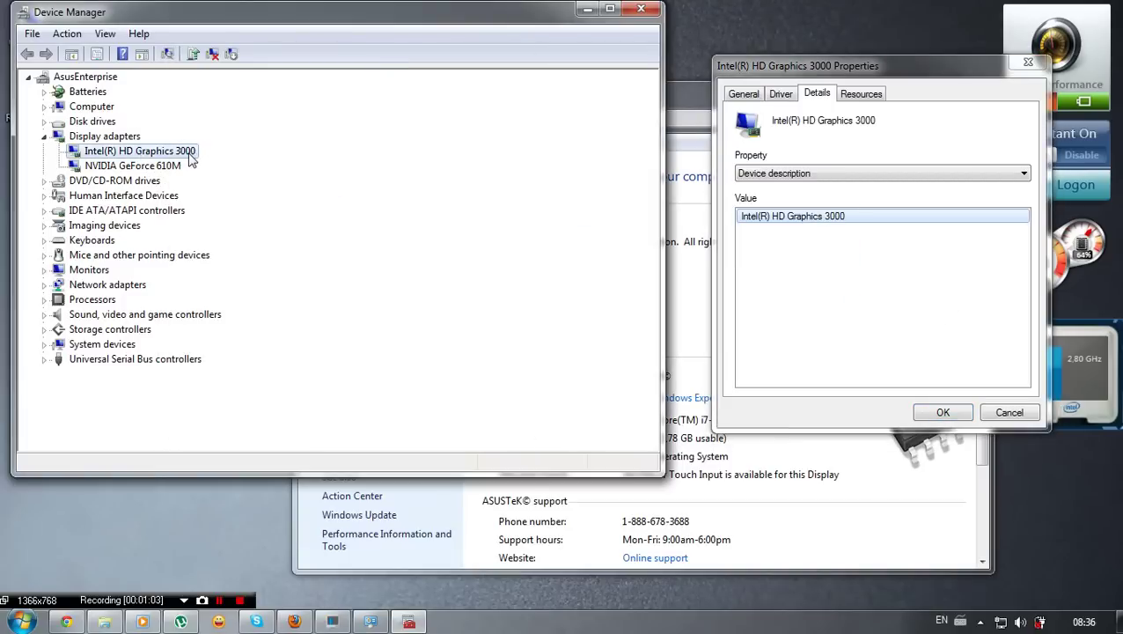
pyautogui.click(167, 168)
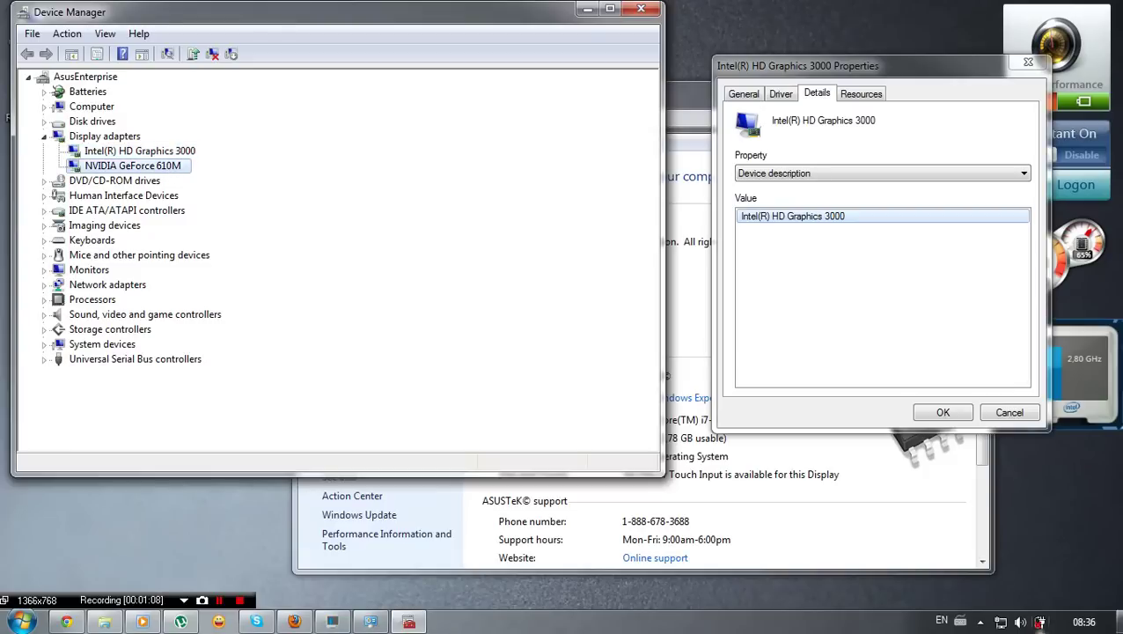
pyautogui.click(980, 622)
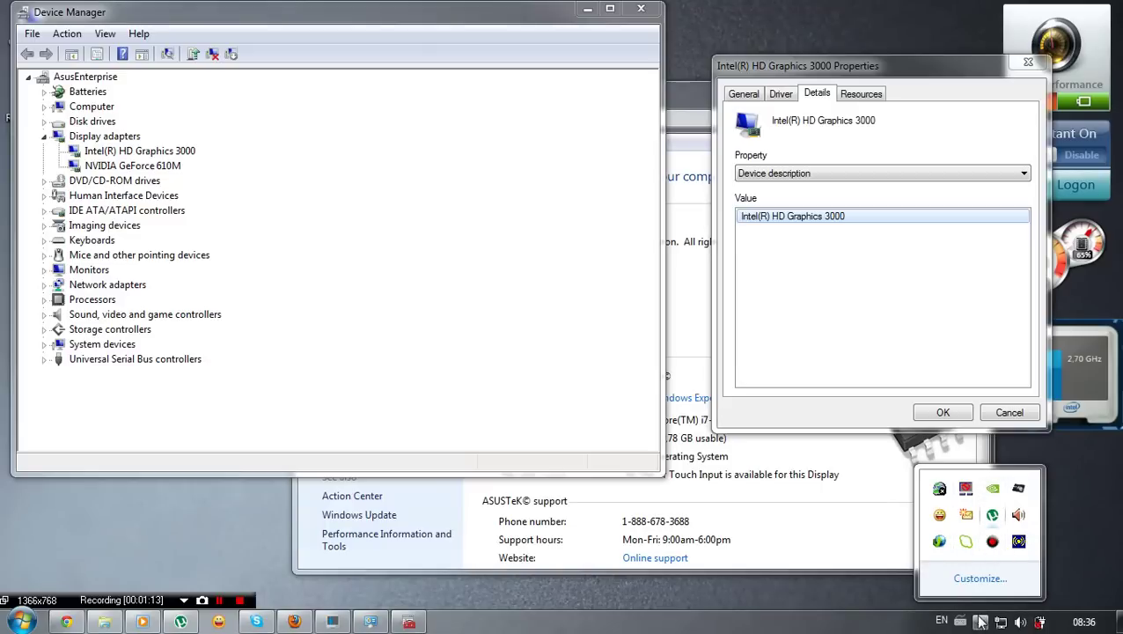
pyautogui.click(192, 152)
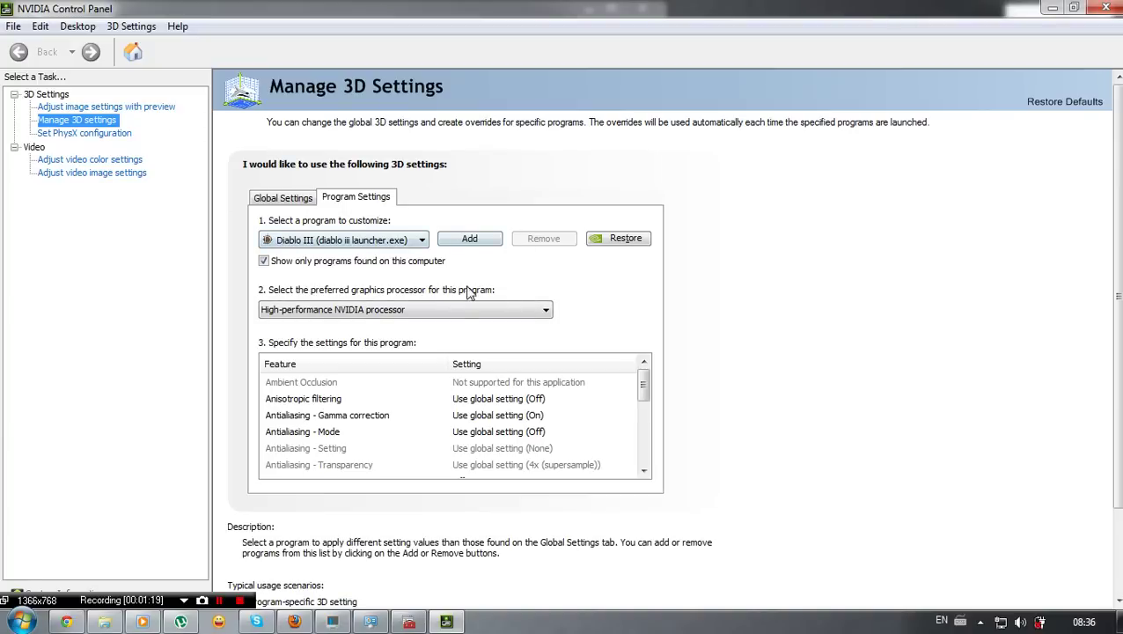
pyautogui.click(278, 313)
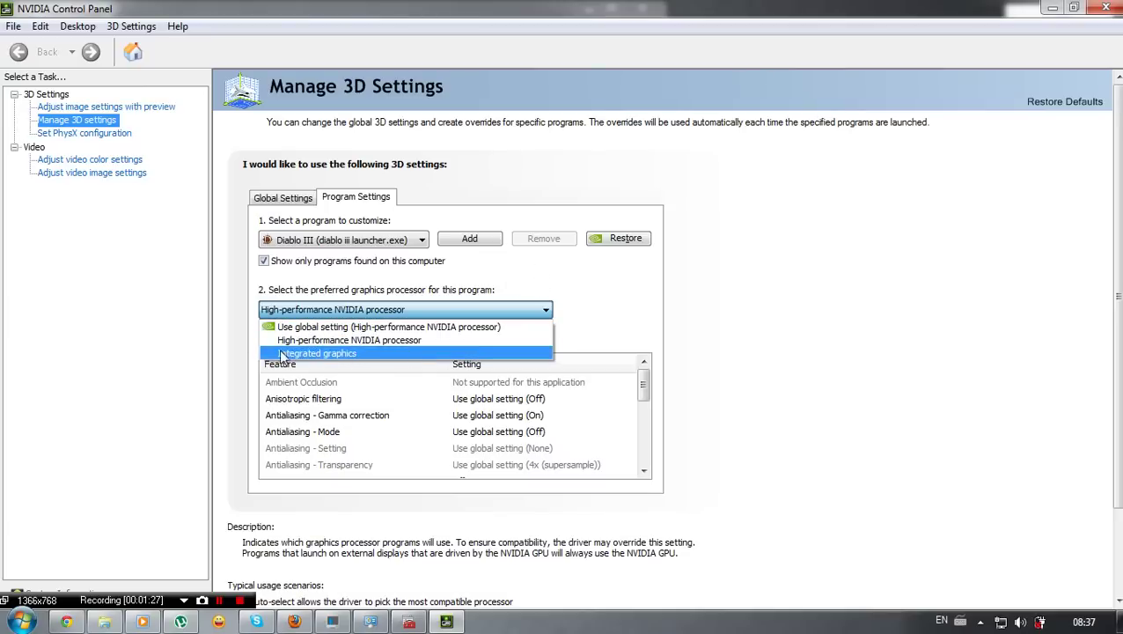
pyautogui.click(727, 325)
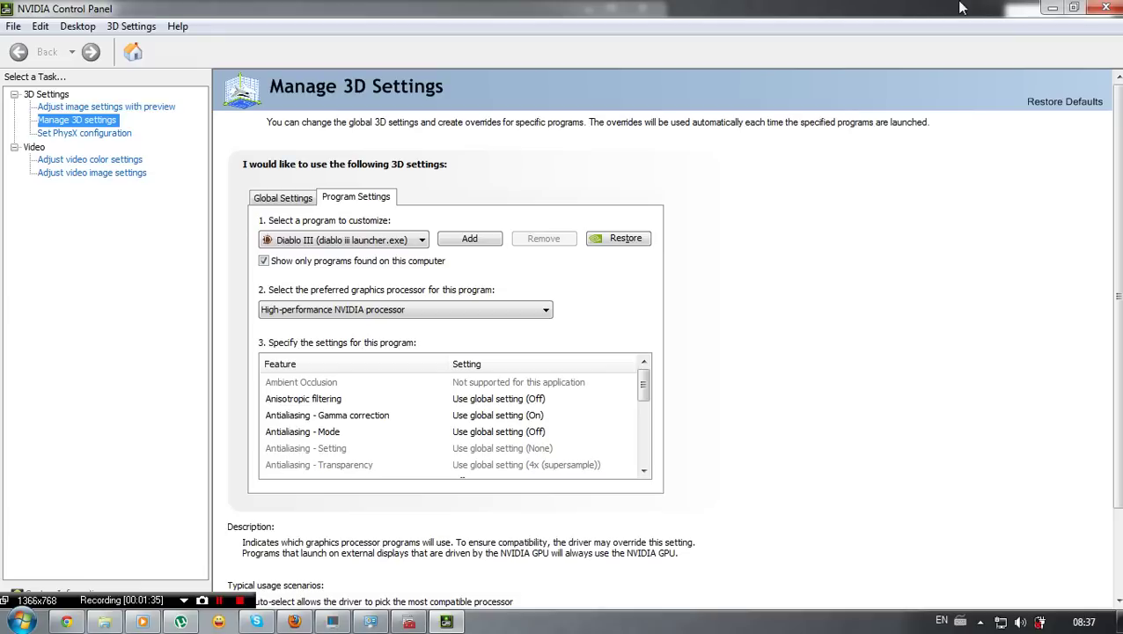
pyautogui.click(1050, 9)
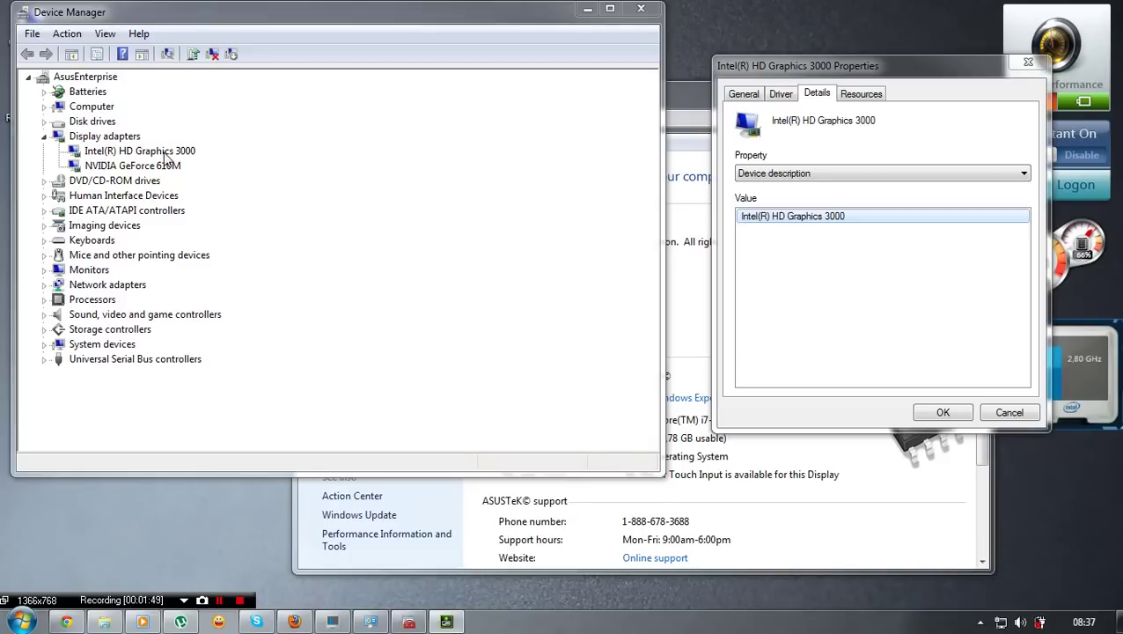
# - Examine the available detail properties, resource settings and driver information of the Intel(R) HD Graphics 3000 adapter
pyautogui.click(165, 155)
pyautogui.click(173, 168)
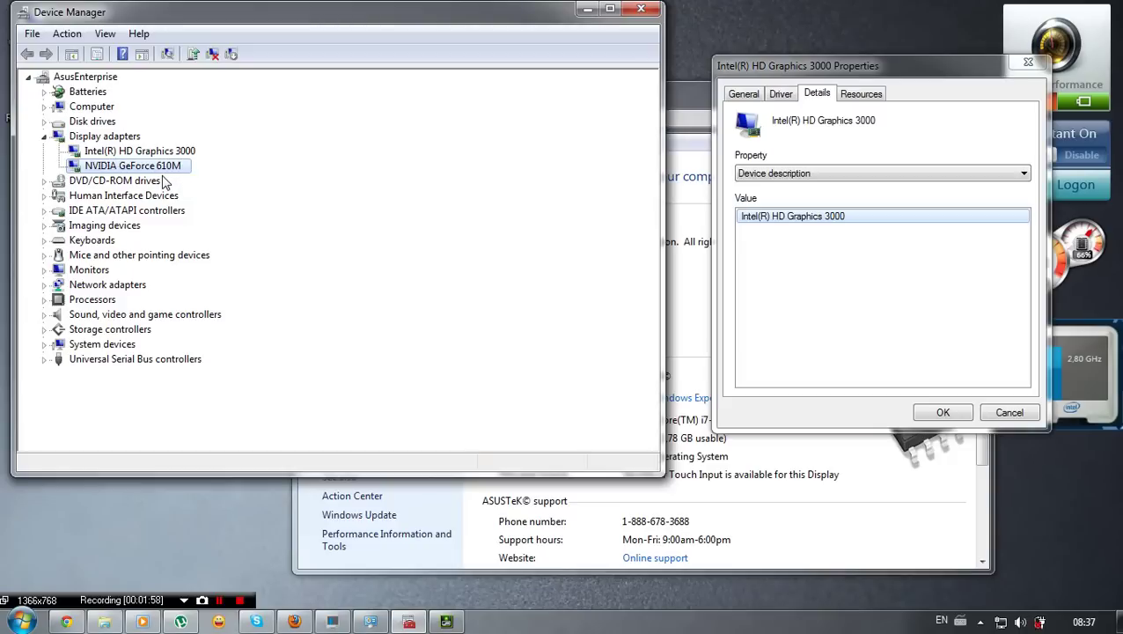
pyautogui.click(192, 153)
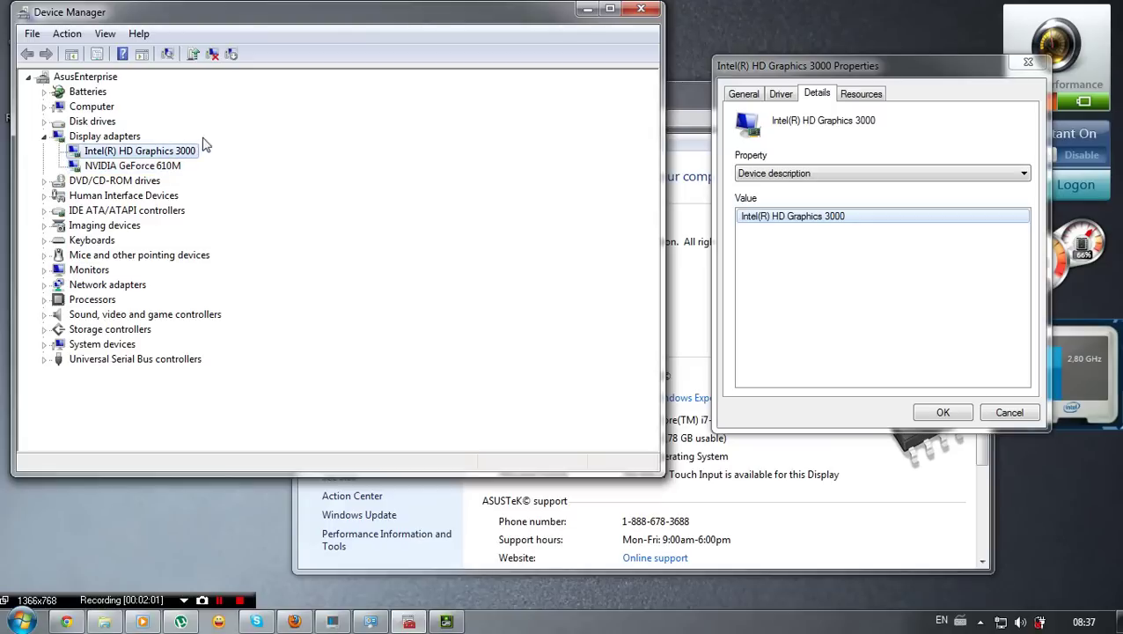
pyautogui.click(827, 176)
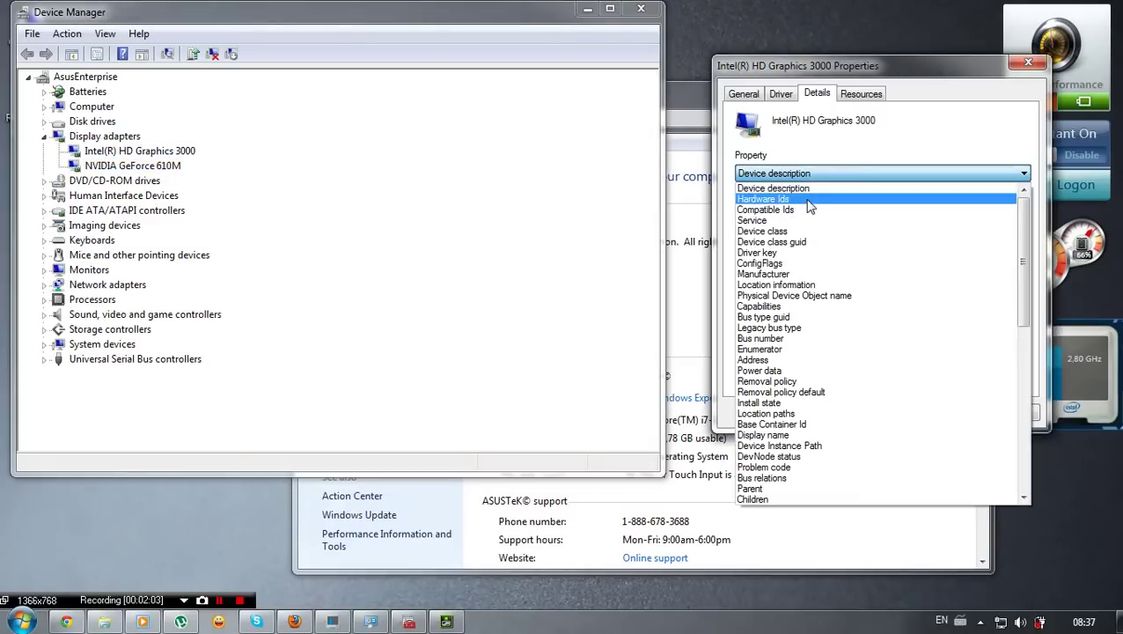
pyautogui.click(828, 174)
pyautogui.click(861, 95)
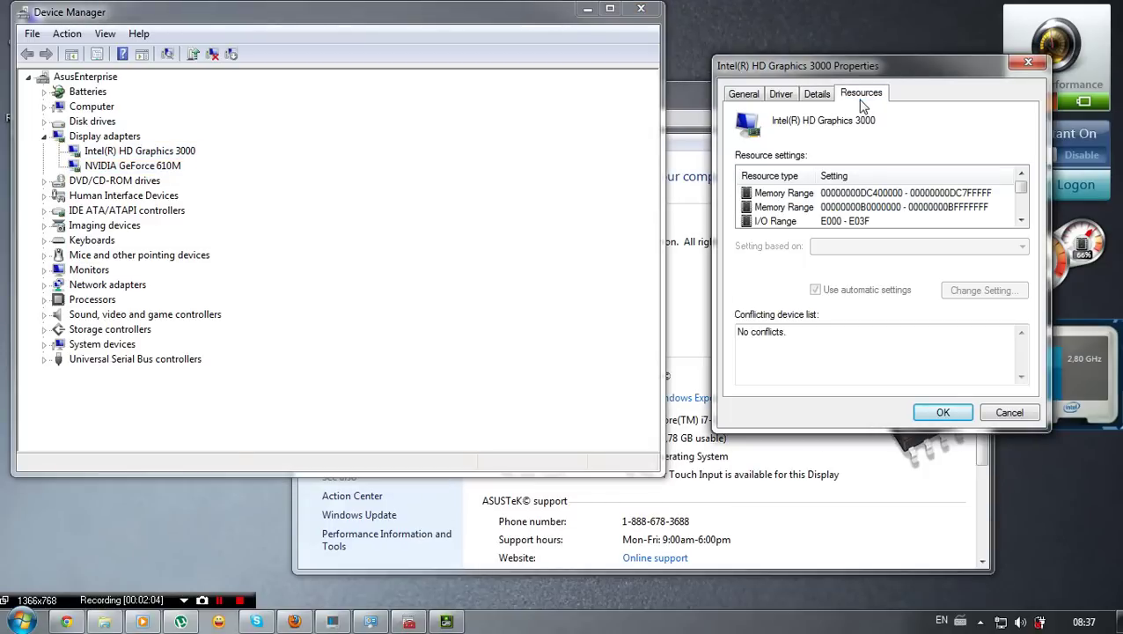
pyautogui.click(779, 95)
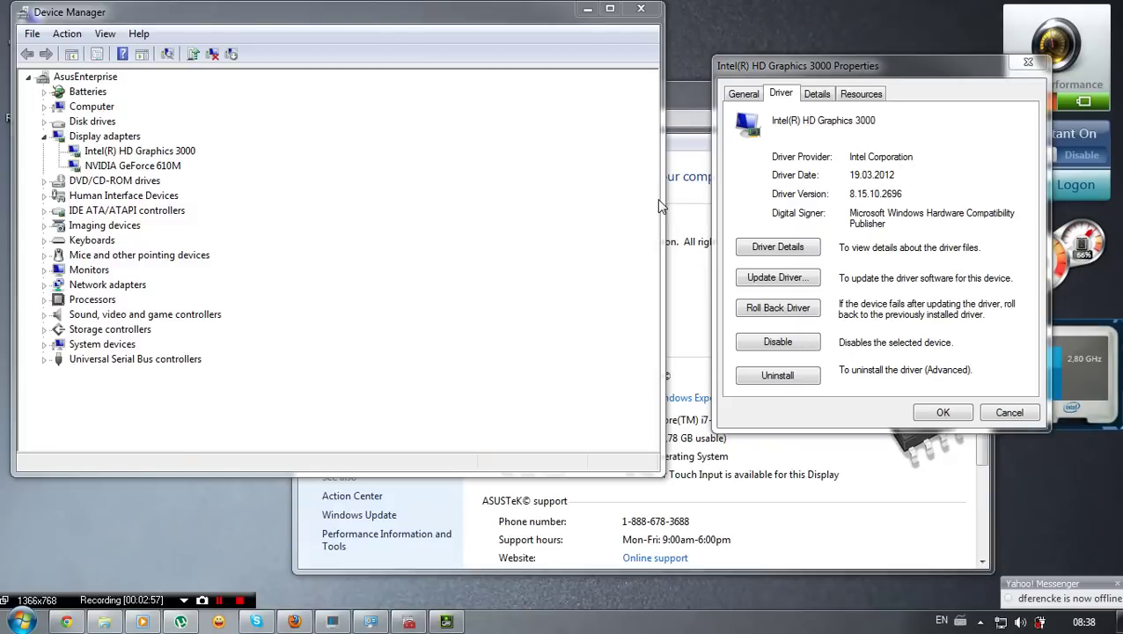
# - Open the NVIDIA GeForce 610M driver properties and compare the driver date with the current date in the system calendar
pyautogui.click(159, 167)
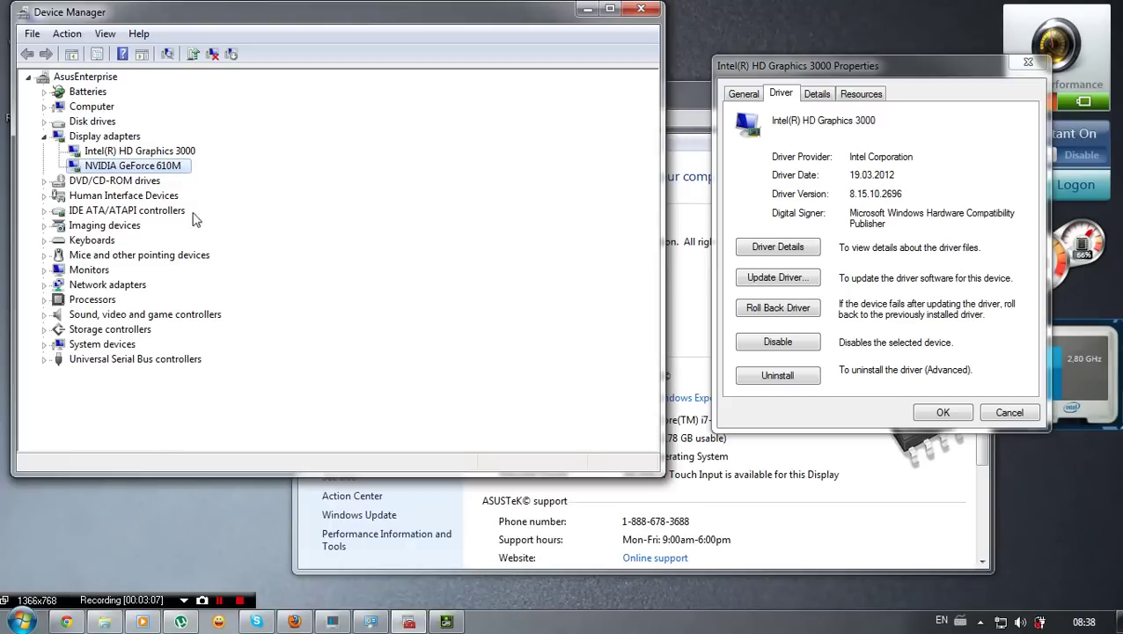
pyautogui.doubleClick(155, 168)
pyautogui.moveTo(280, 64); pyautogui.dragTo(640, 170)
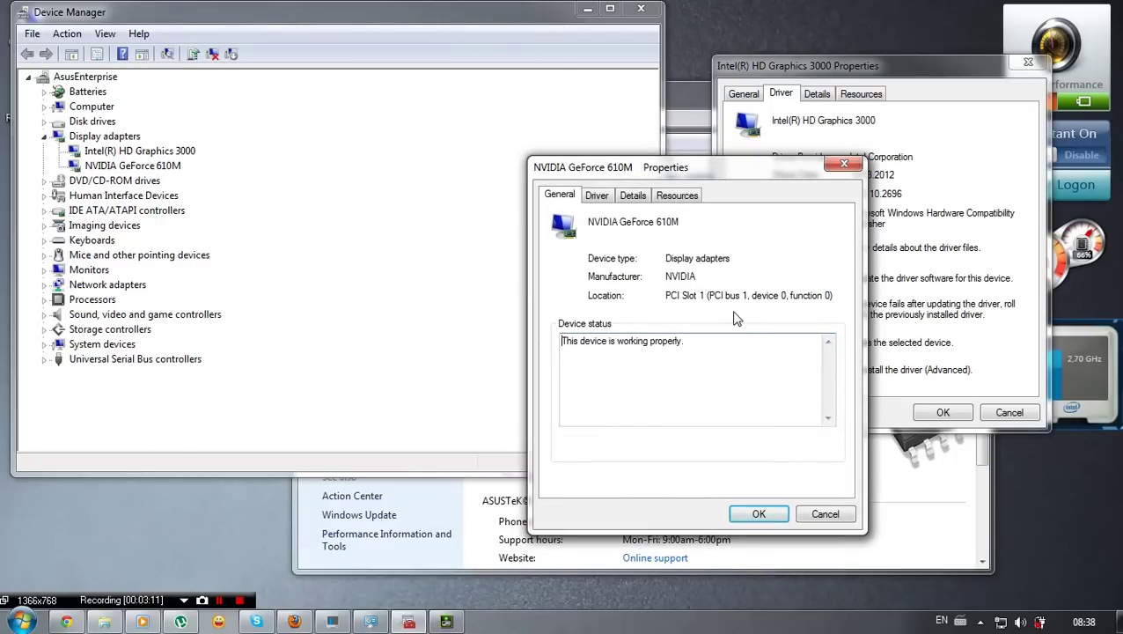
pyautogui.click(604, 197)
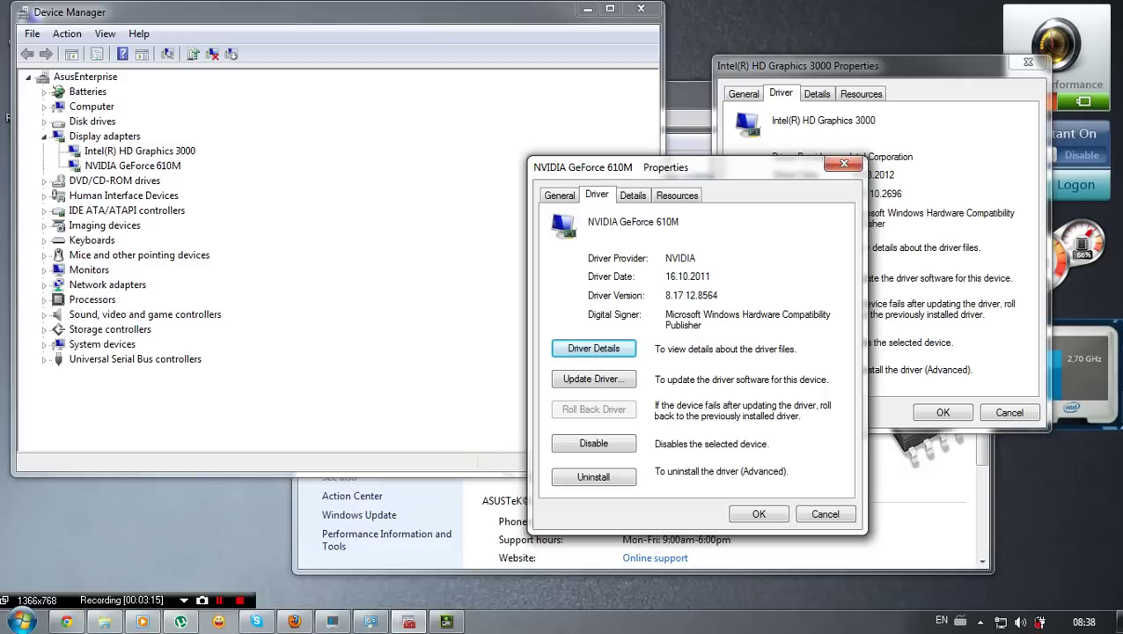
pyautogui.moveTo(666, 275); pyautogui.dragTo(709, 276)
pyautogui.click(1084, 622)
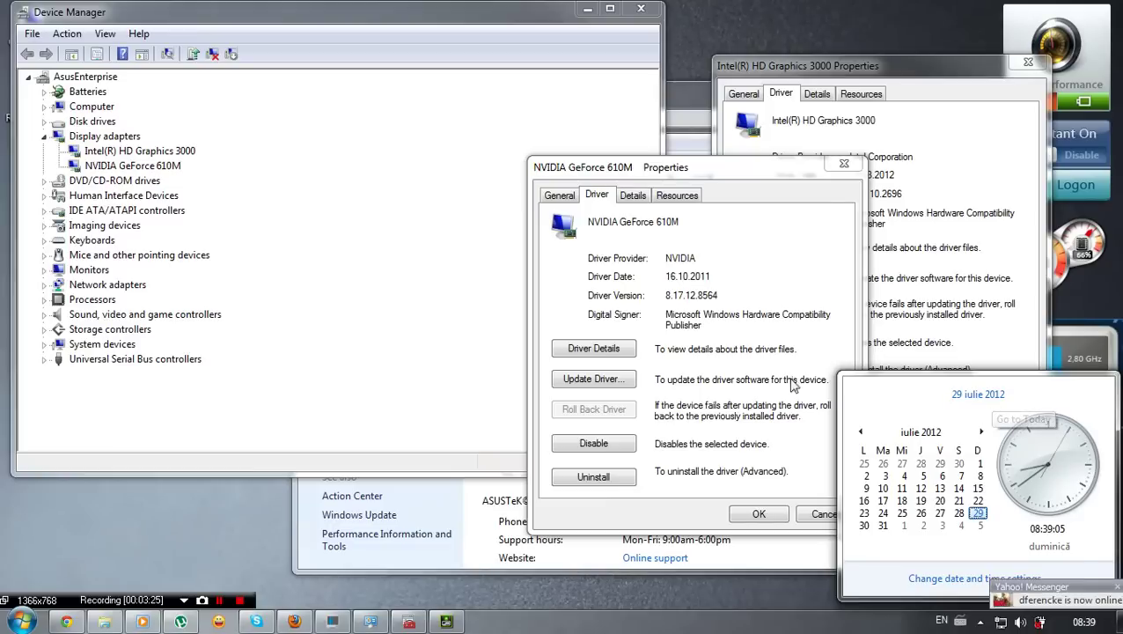
pyautogui.click(711, 276)
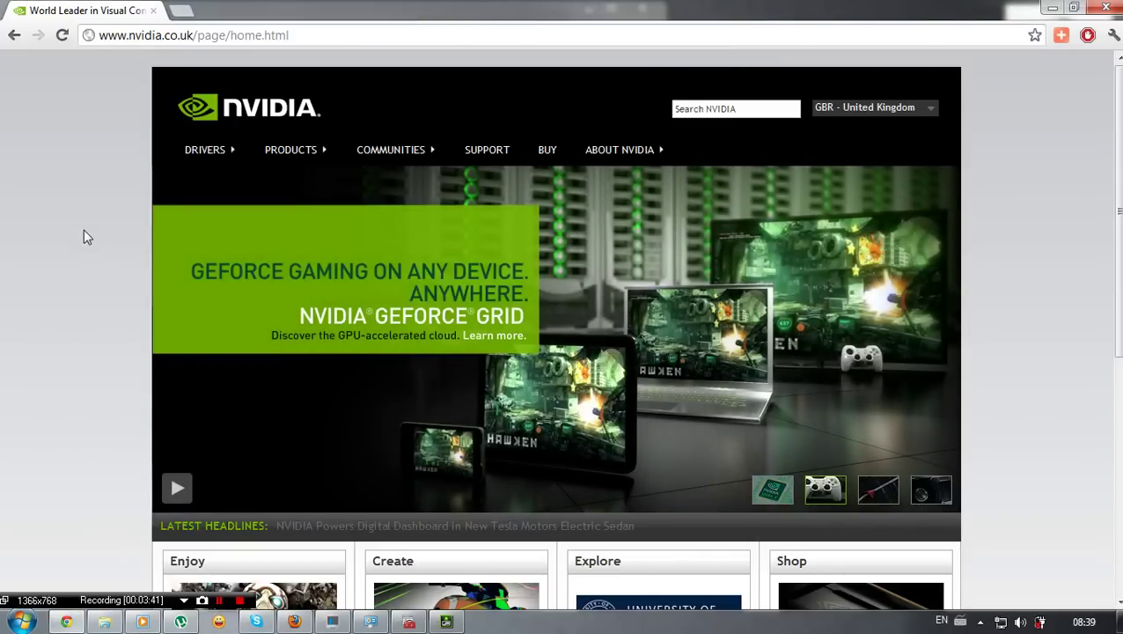
# - In the web browser, go from the NVIDIA home page to the GeForce drivers page and run automatic driver detection
pyautogui.moveTo(204, 153)
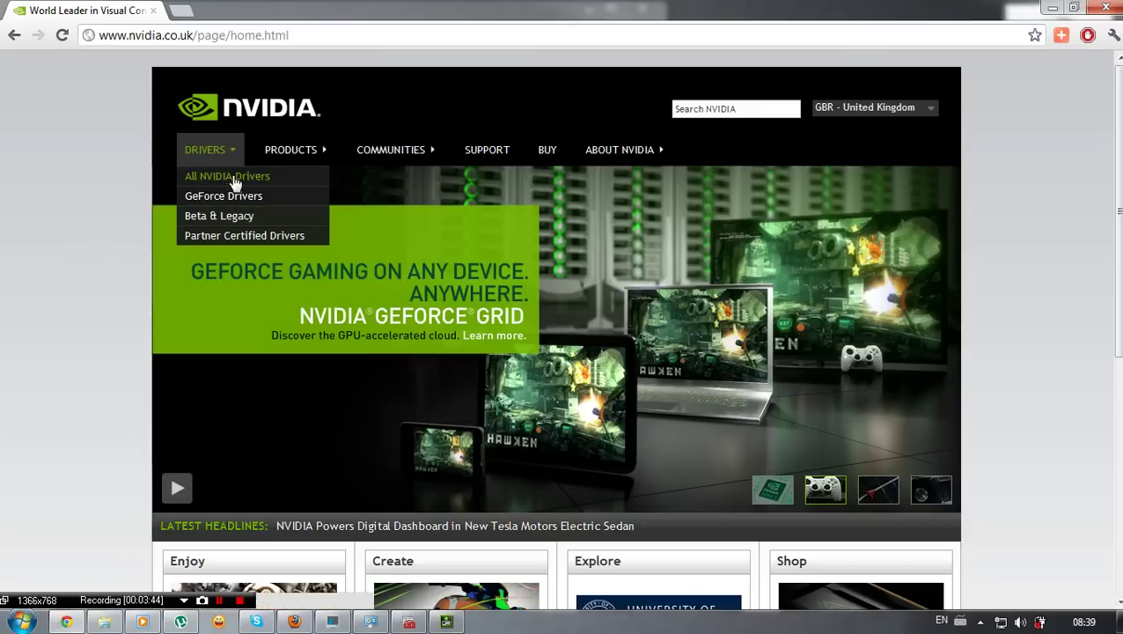
pyautogui.moveTo(310, 161)
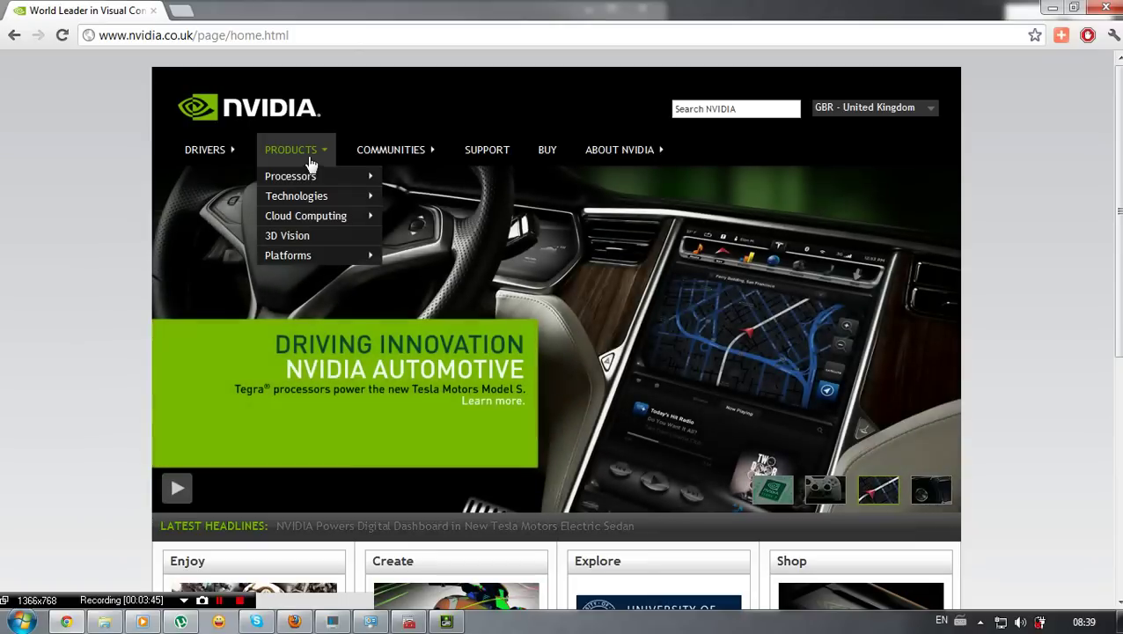
pyautogui.moveTo(406, 156)
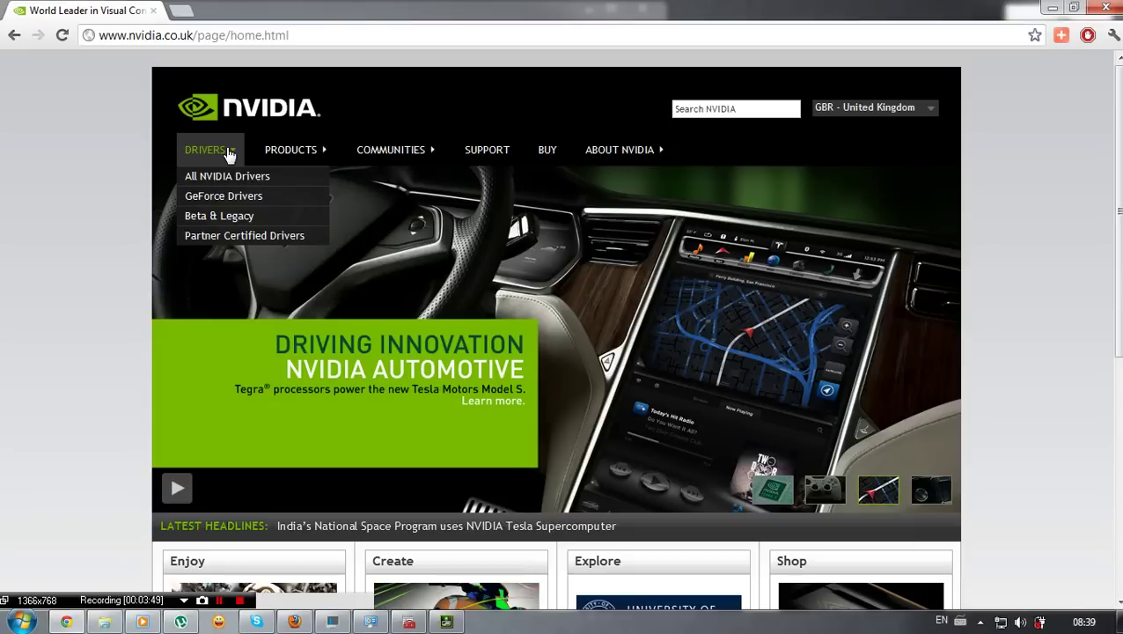
pyautogui.click(231, 179)
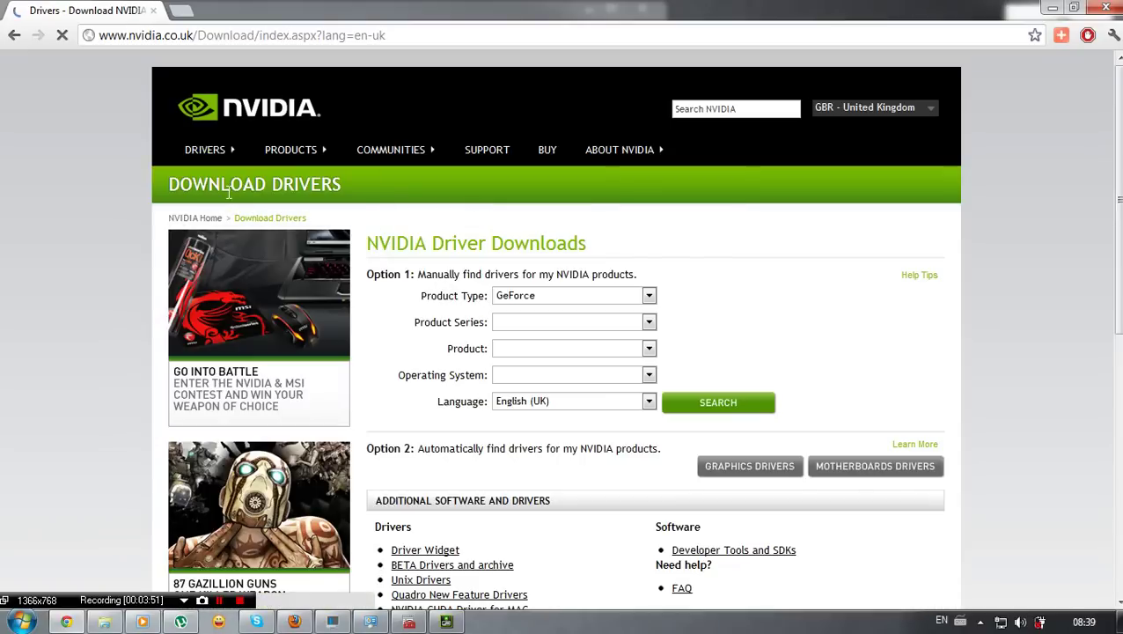
pyautogui.click(228, 196)
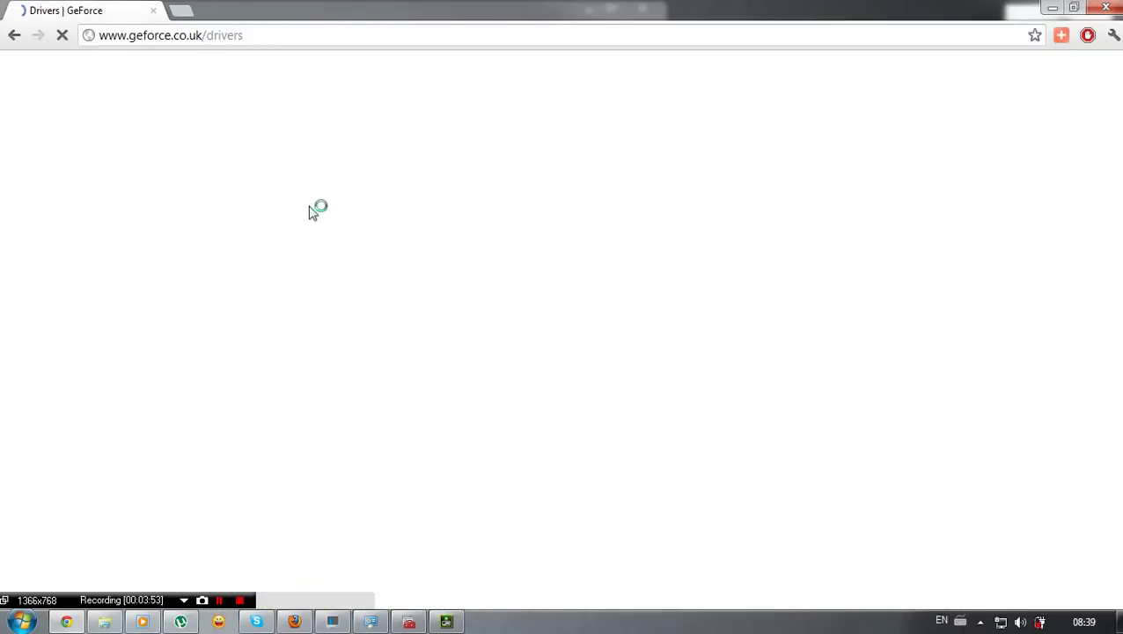
pyautogui.click(779, 299)
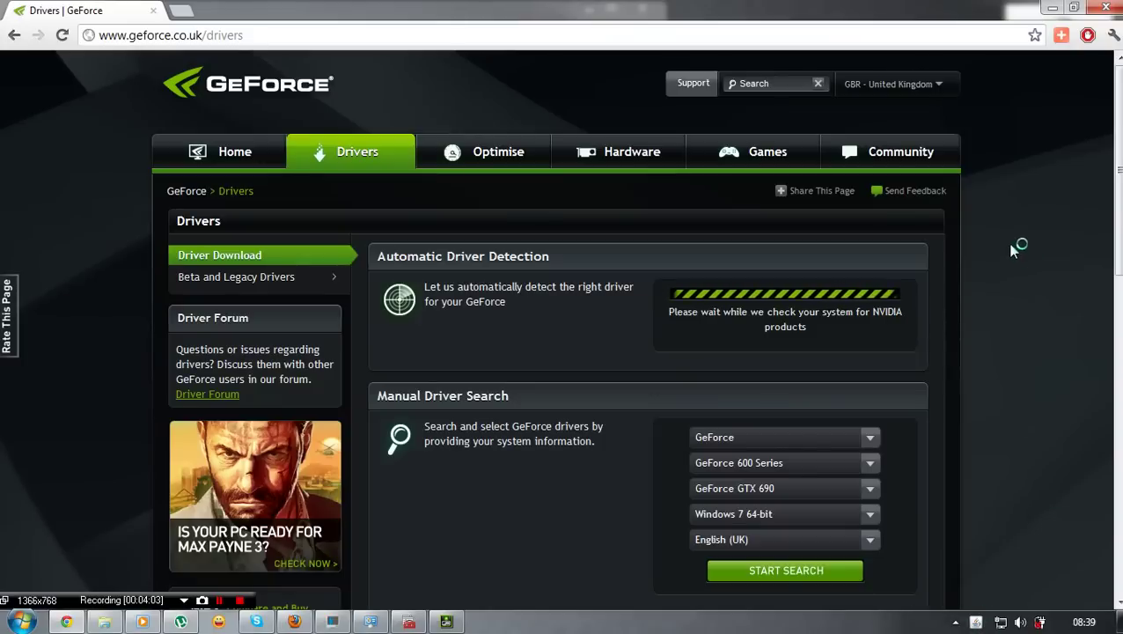
# - Examine the automatic driver detection result for the graphics card
pyautogui.scroll(-2, 1005, 245)
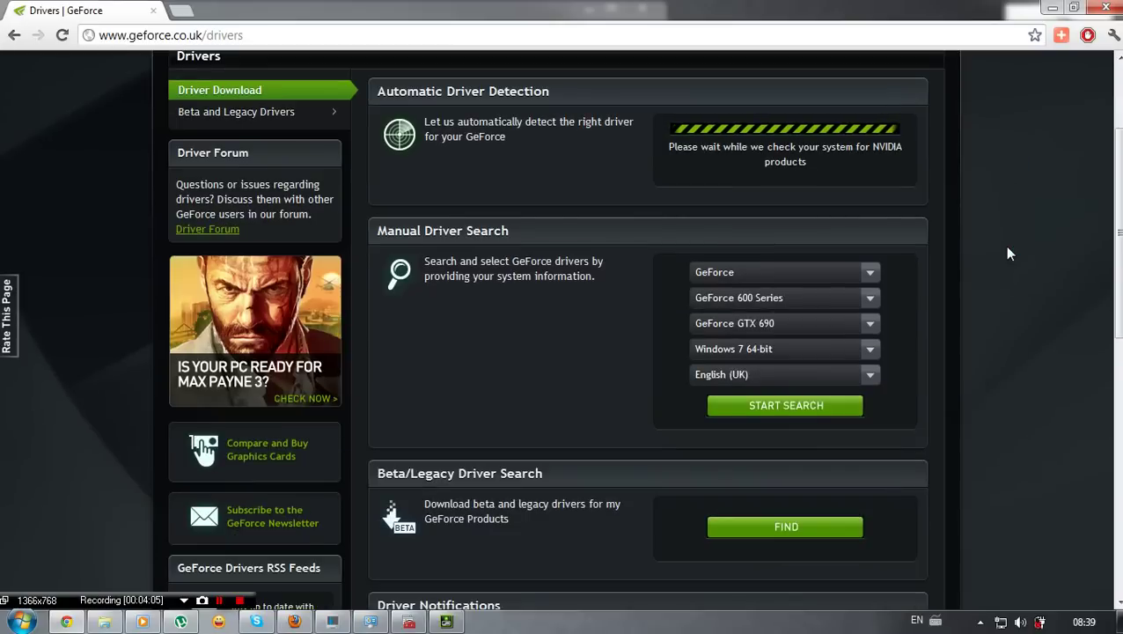
pyautogui.scroll(1, 1099, 303)
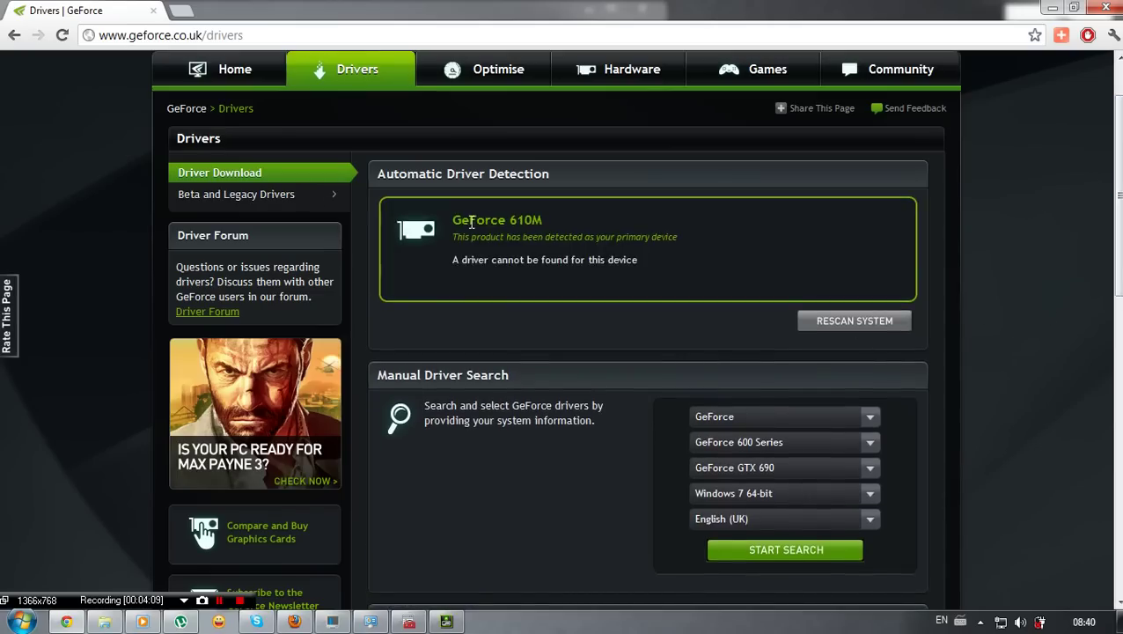
pyautogui.moveTo(482, 226); pyautogui.dragTo(574, 220)
pyautogui.click(504, 236)
pyautogui.moveTo(459, 260); pyautogui.dragTo(624, 262)
pyautogui.click(655, 273)
# - Set the manual driver search to GeForce 600M Series (Notebooks) and the product to GeForce 610M
pyautogui.click(832, 469)
pyautogui.scroll(-1, 799, 542)
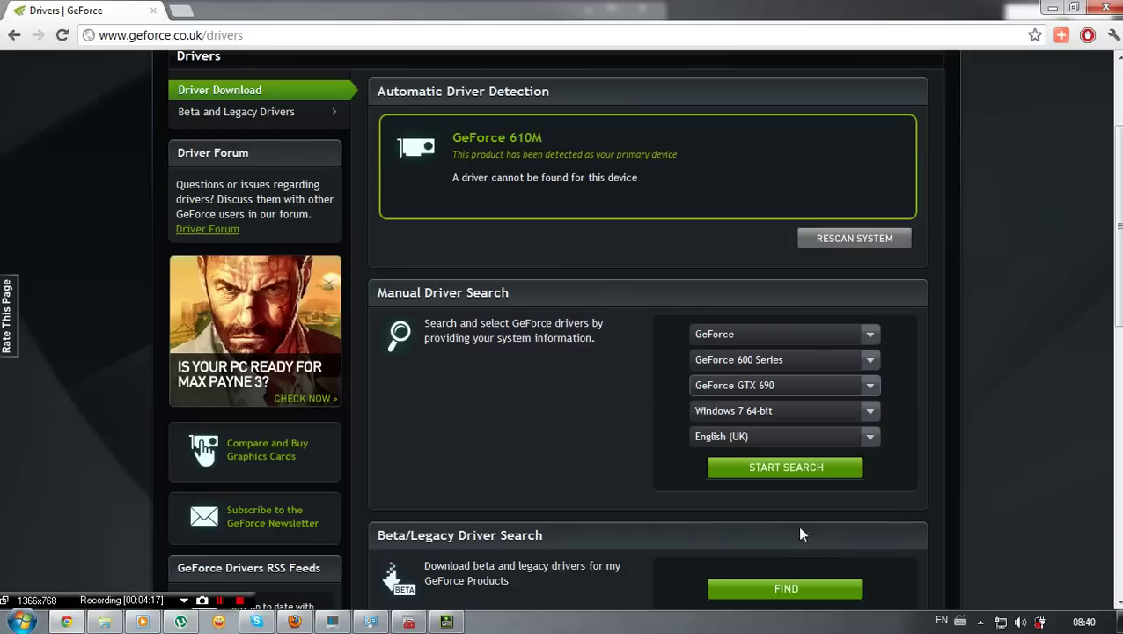
pyautogui.click(803, 360)
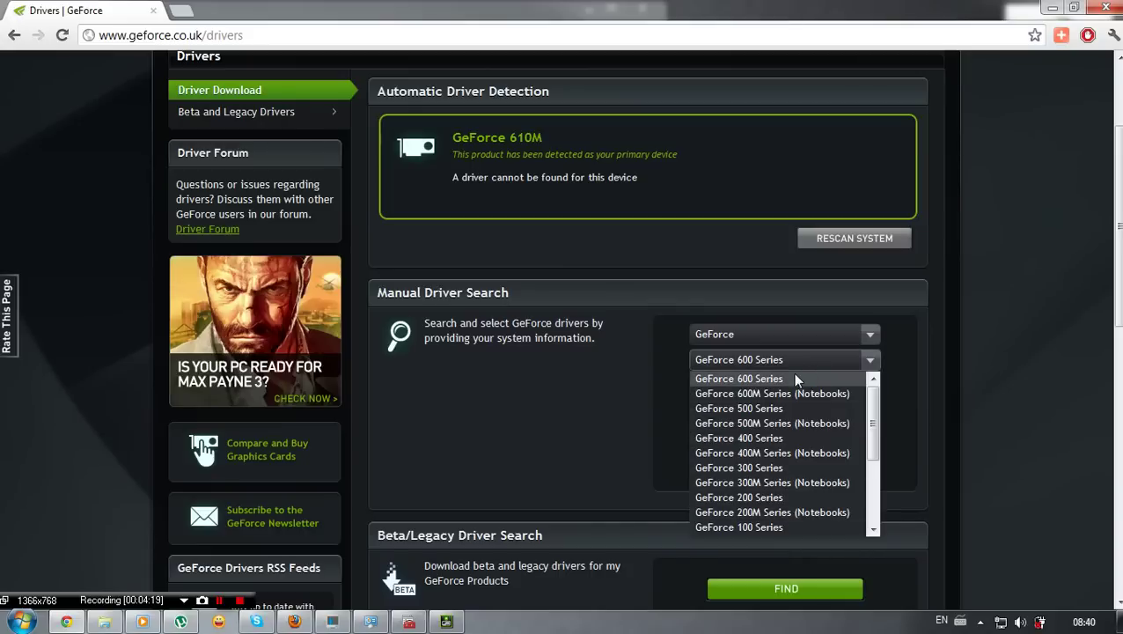
pyautogui.click(794, 393)
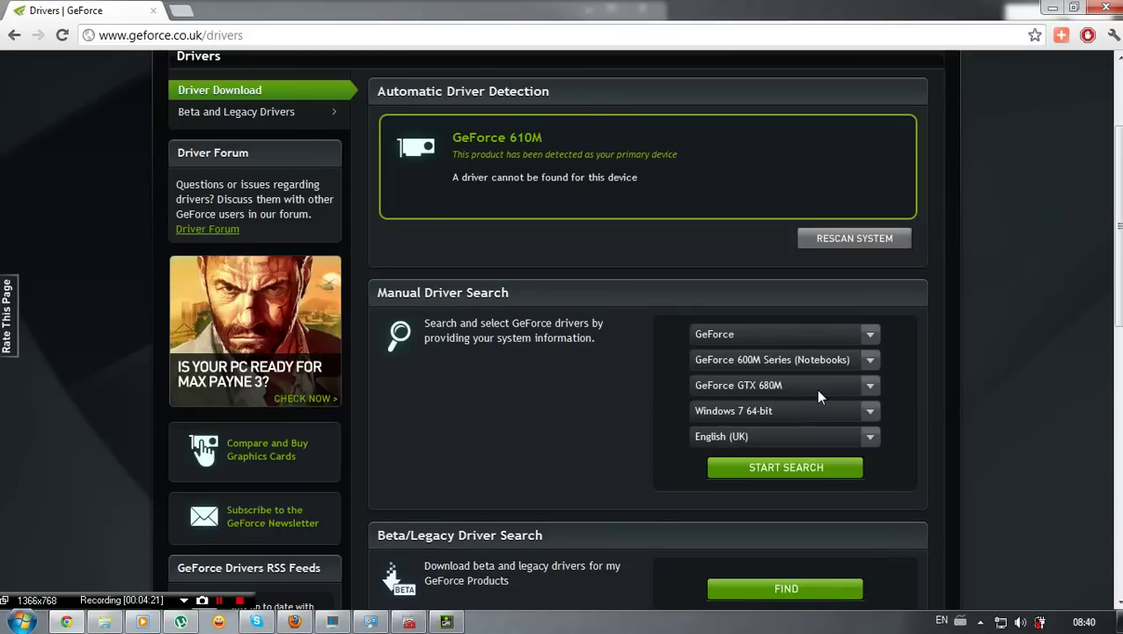
pyautogui.click(816, 386)
pyautogui.click(791, 555)
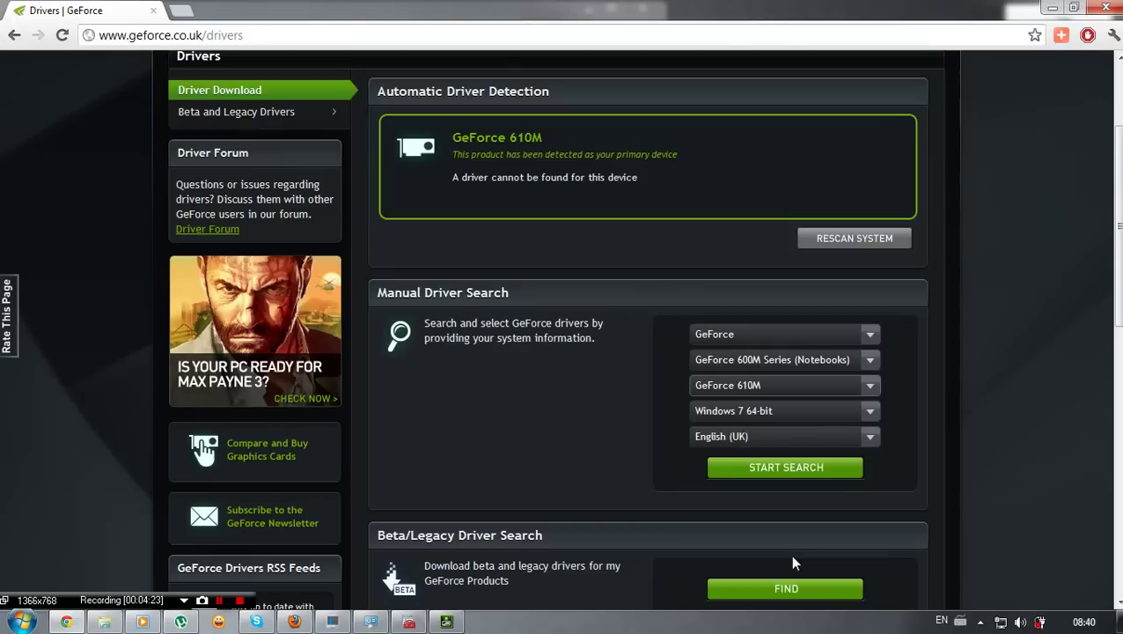
# - Run the manual driver search for the GeForce 610M and examine the driver it offers
pyautogui.click(796, 470)
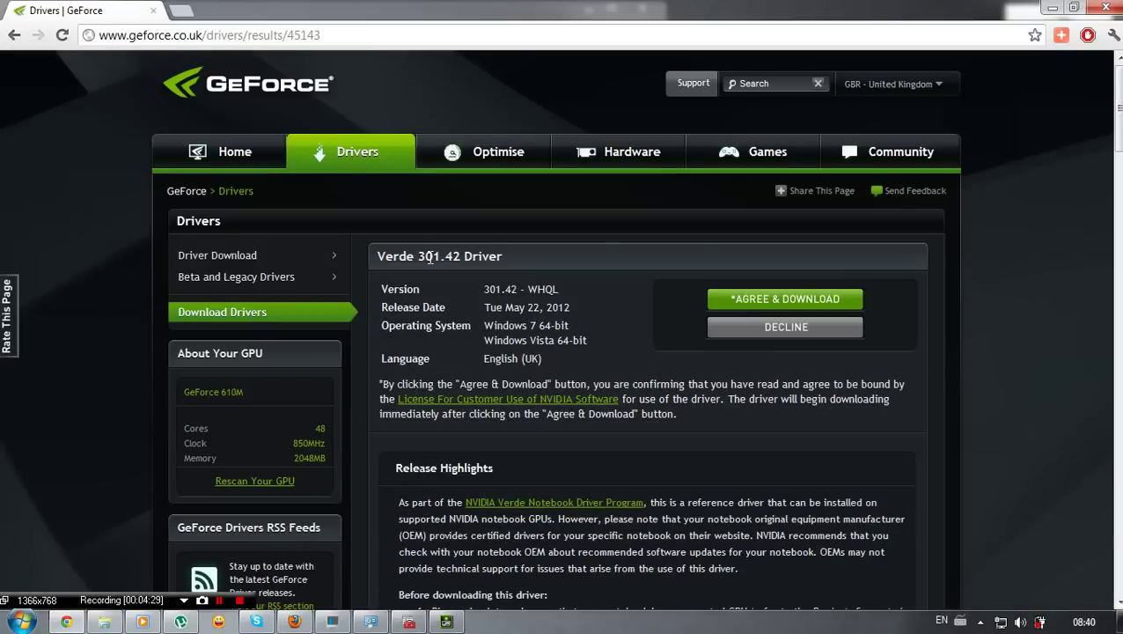
pyautogui.tripleClick(387, 258)
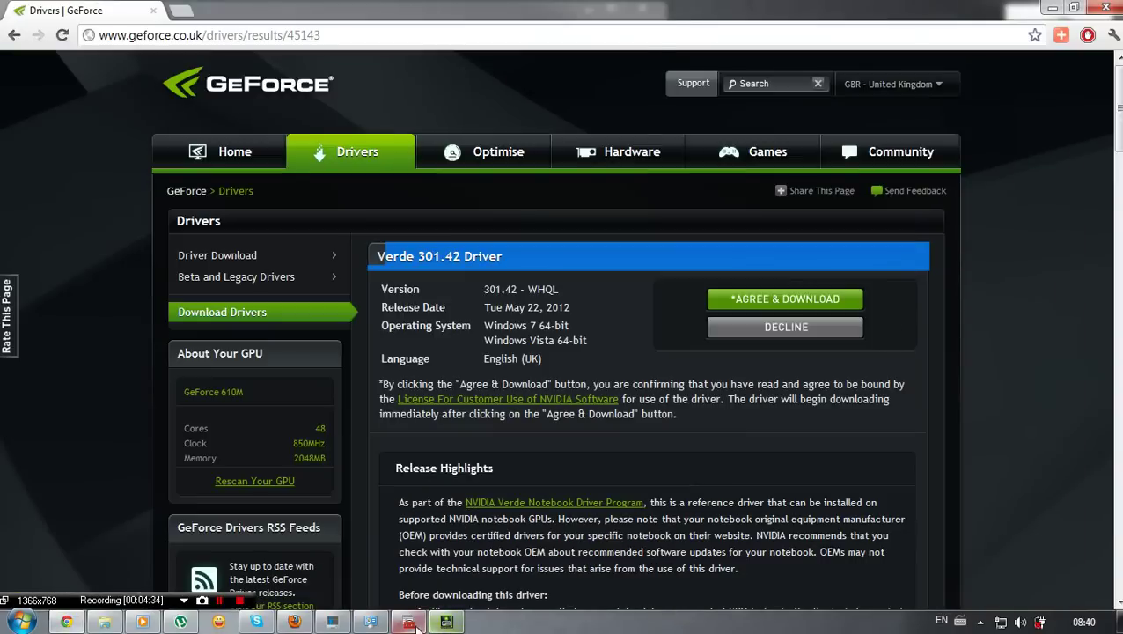
# - Close the NVIDIA Control Panel window
pyautogui.rightClick(447, 622)
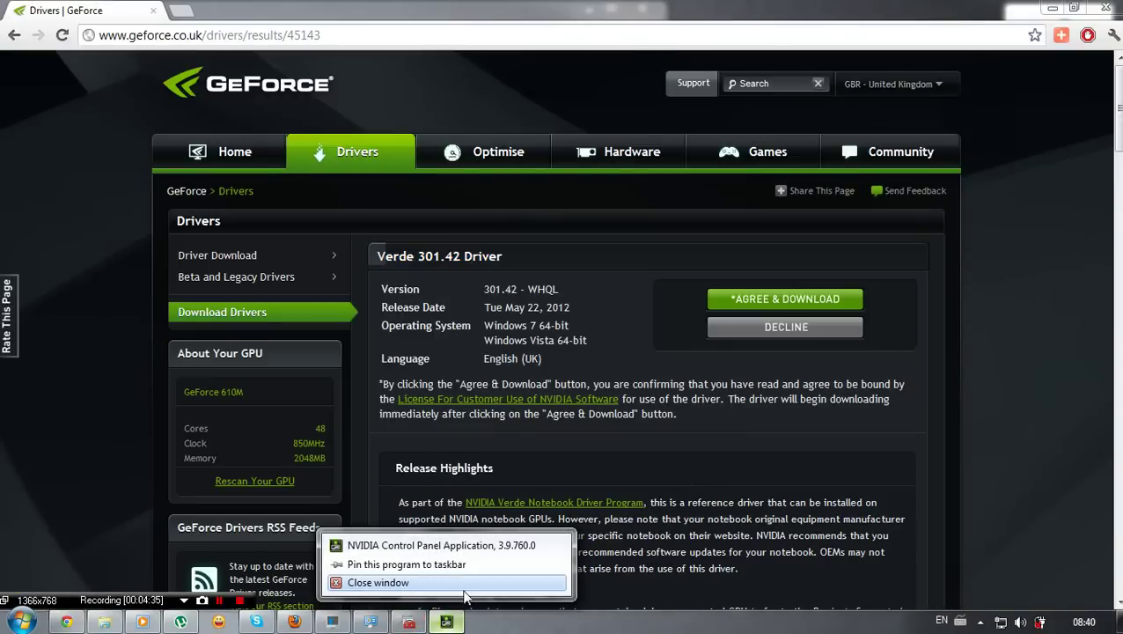
pyautogui.click(468, 573)
pyautogui.click(416, 623)
pyautogui.click(418, 624)
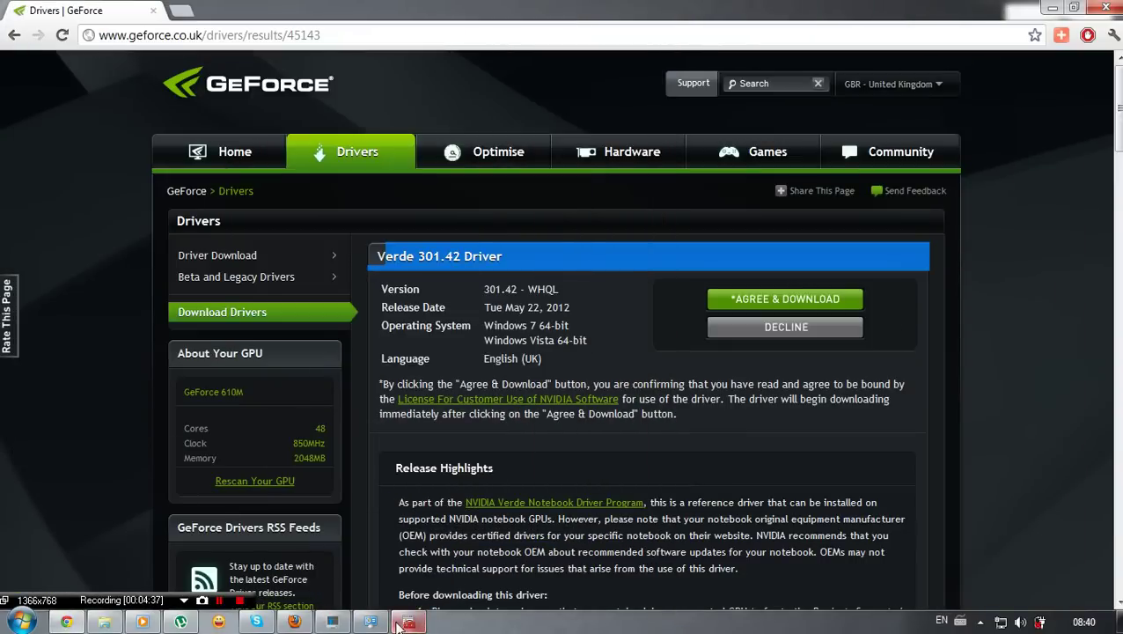
# - Bring up the NVIDIA GeForce 610M properties from Device Manager and place them beside the GeForce driver page, with Device Manager minimized
pyautogui.click(409, 623)
pyautogui.doubleClick(151, 167)
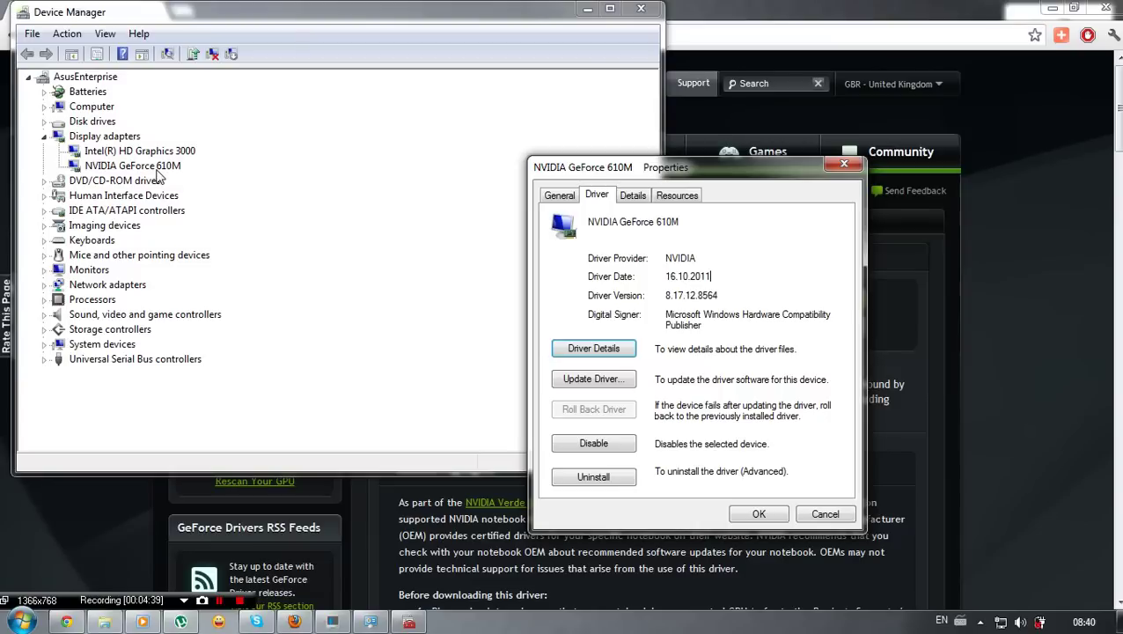
pyautogui.moveTo(717, 169); pyautogui.dragTo(953, 152)
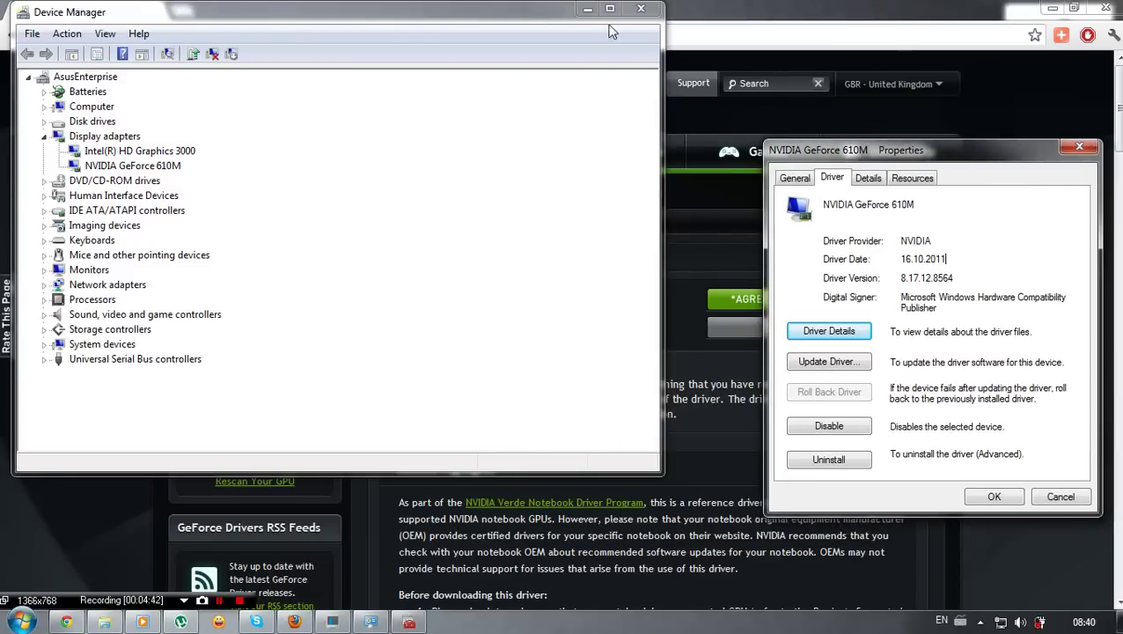
pyautogui.click(588, 8)
pyautogui.moveTo(843, 153); pyautogui.dragTo(890, 181)
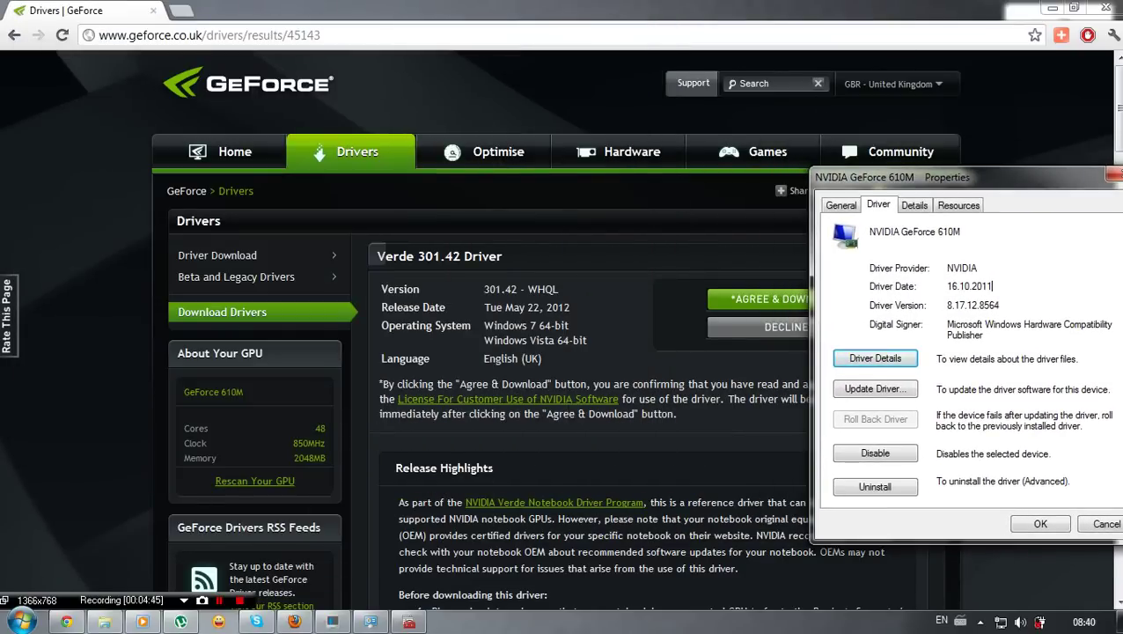
# - Check the installed NVIDIA GeForce 610M driver's date and version against the driver offered on the website
pyautogui.click(919, 207)
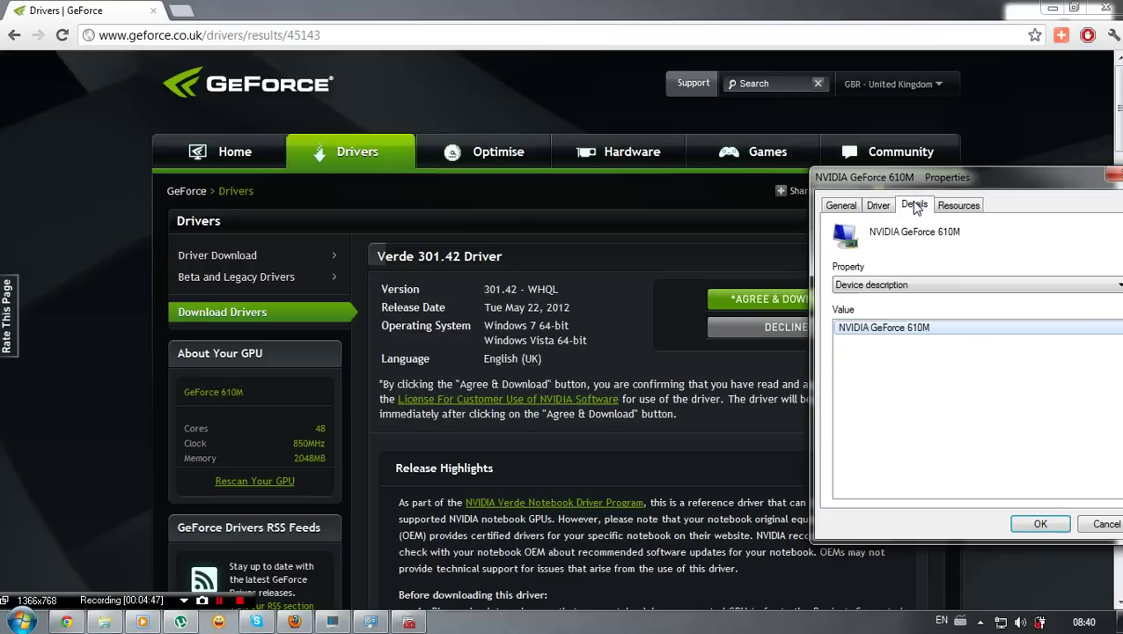
pyautogui.click(891, 208)
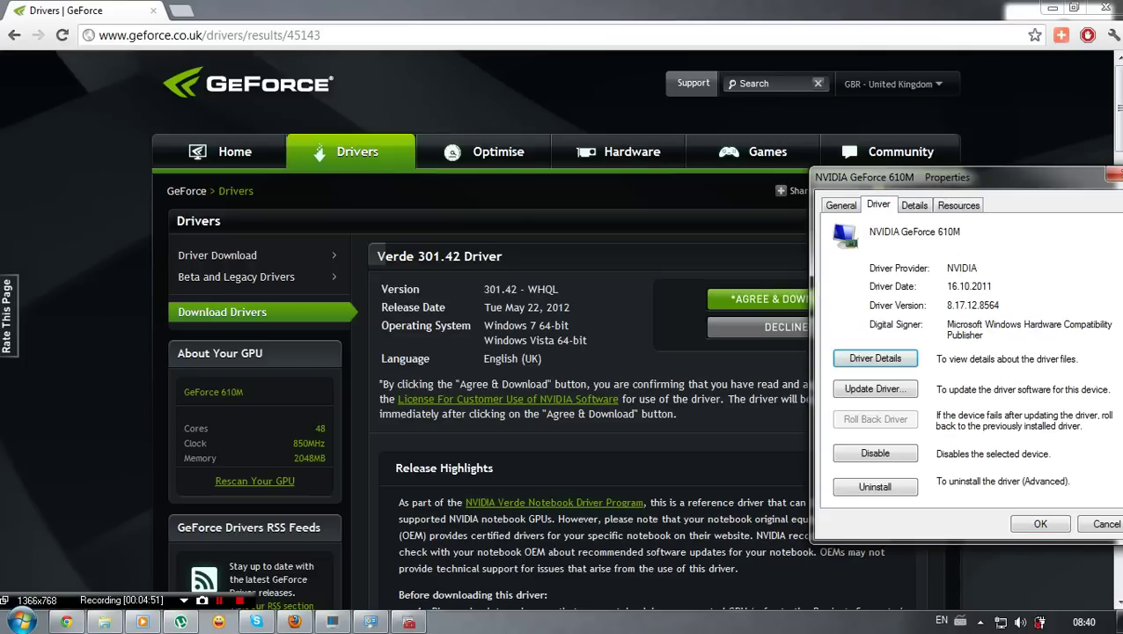
pyautogui.moveTo(992, 286); pyautogui.dragTo(955, 286)
pyautogui.click(965, 304)
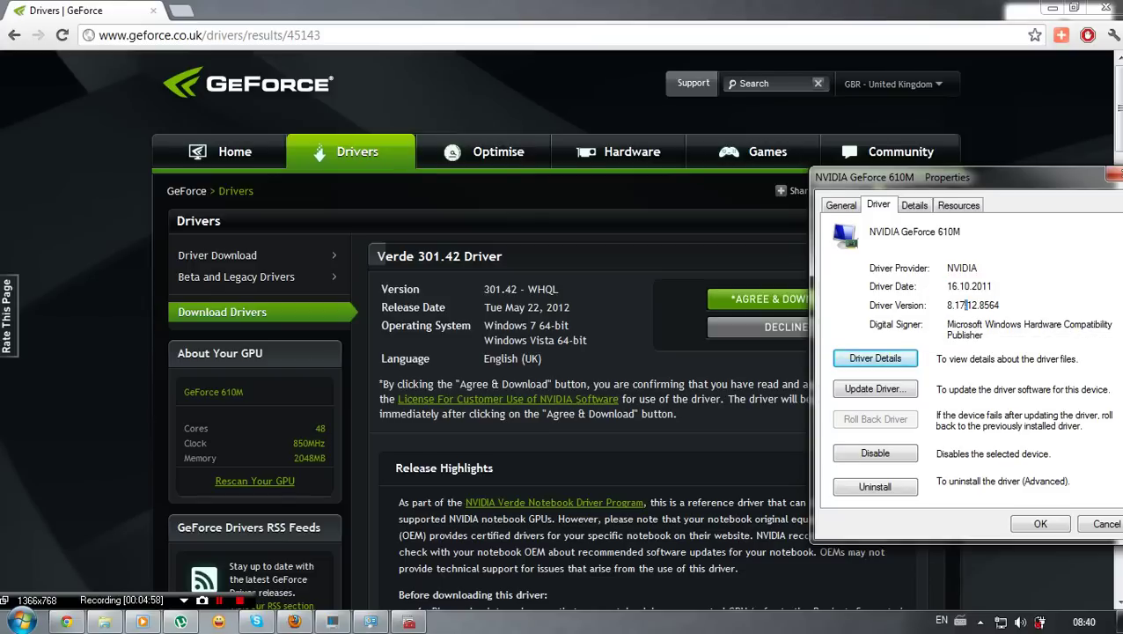
# - View the driver file details of the NVIDIA GeForce 610M and close them
pyautogui.click(896, 358)
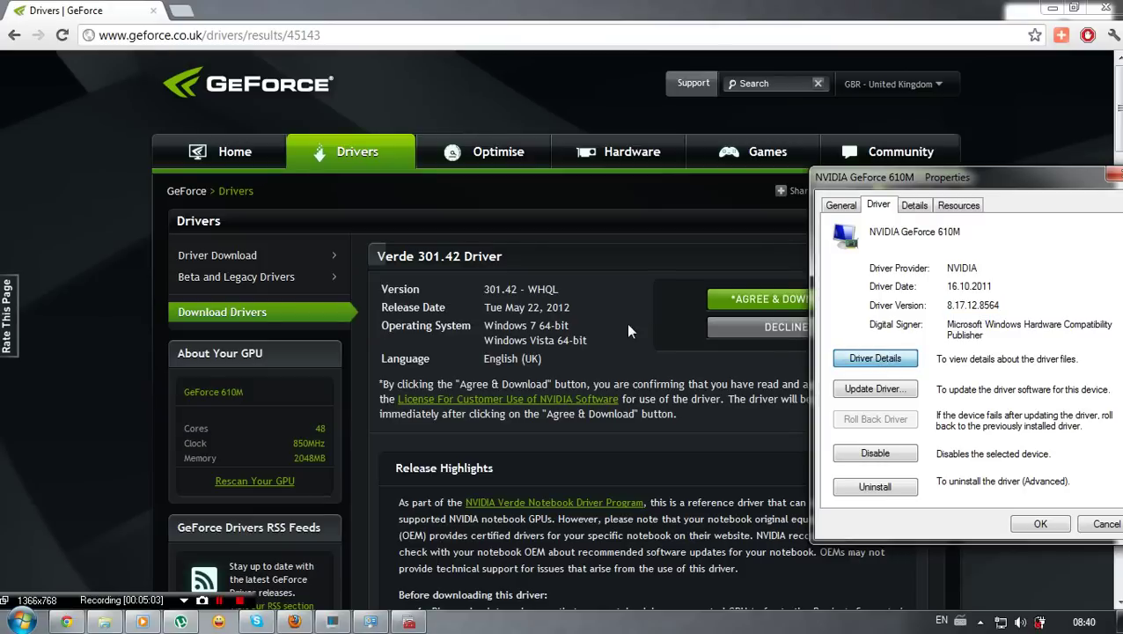
pyautogui.click(1108, 8)
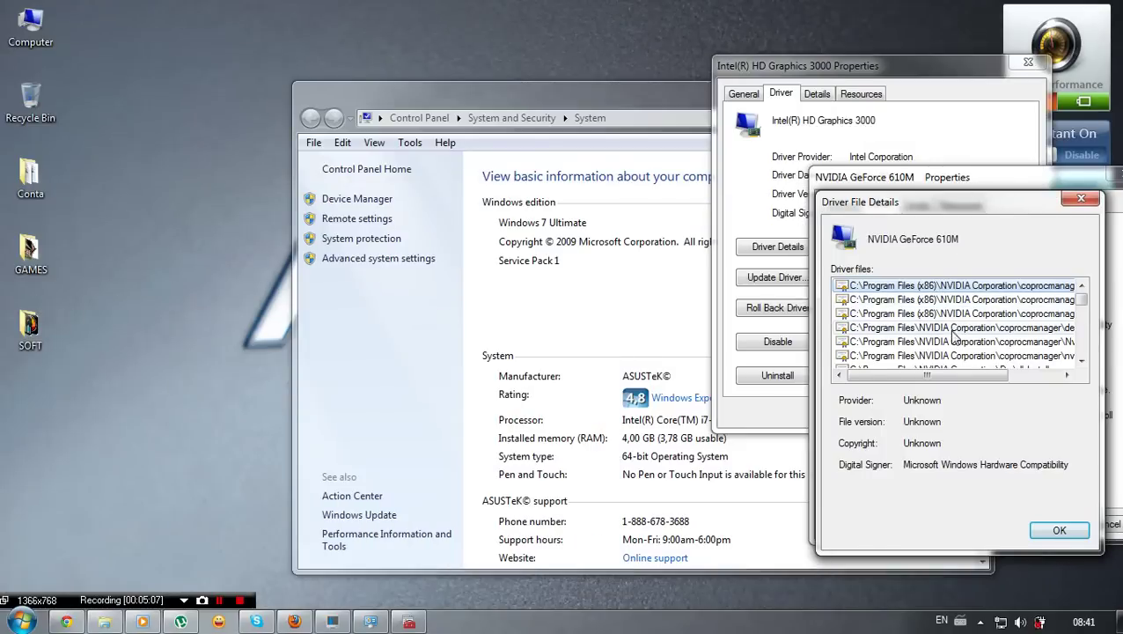
pyautogui.scroll(-10, 953, 336)
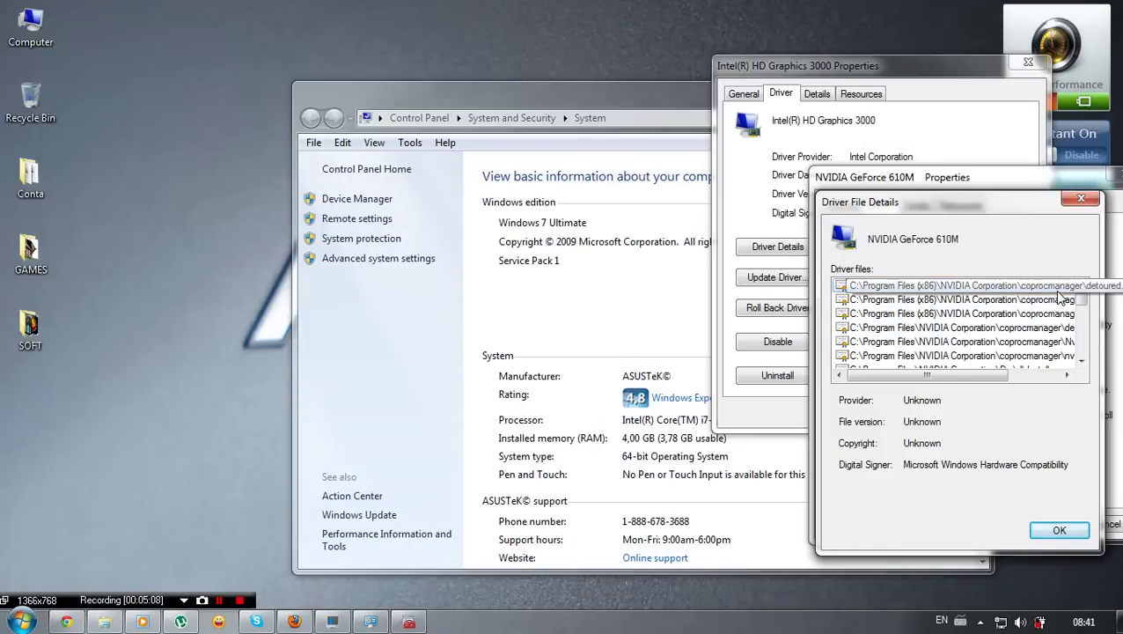
pyautogui.click(1081, 198)
pyautogui.moveTo(1016, 185); pyautogui.dragTo(935, 201)
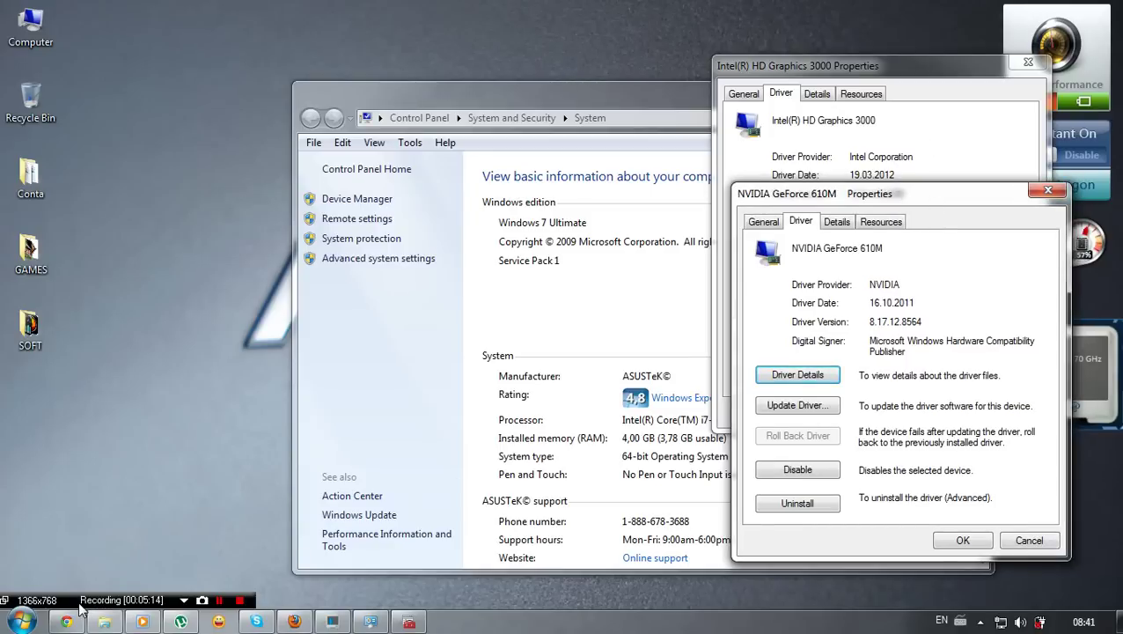
# - In the web browser, check the Verde 301.42 product support for 600M-series notebook GPUs, and agree to and download the driver
pyautogui.click(67, 622)
pyautogui.scroll(-9, 453, 246)
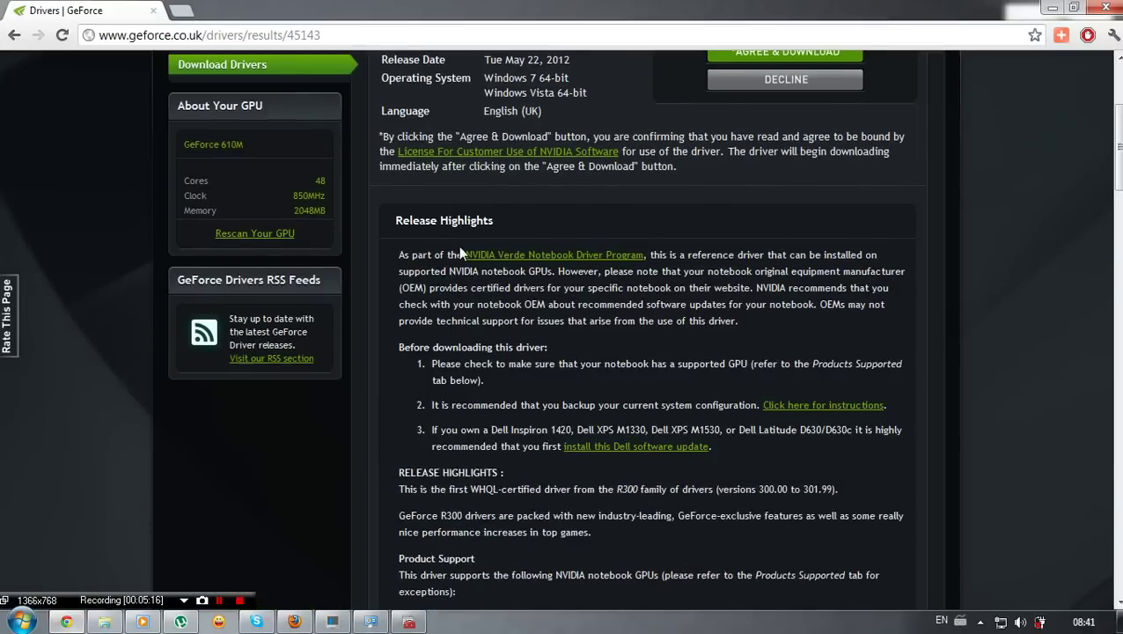
pyautogui.scroll(9, 491, 212)
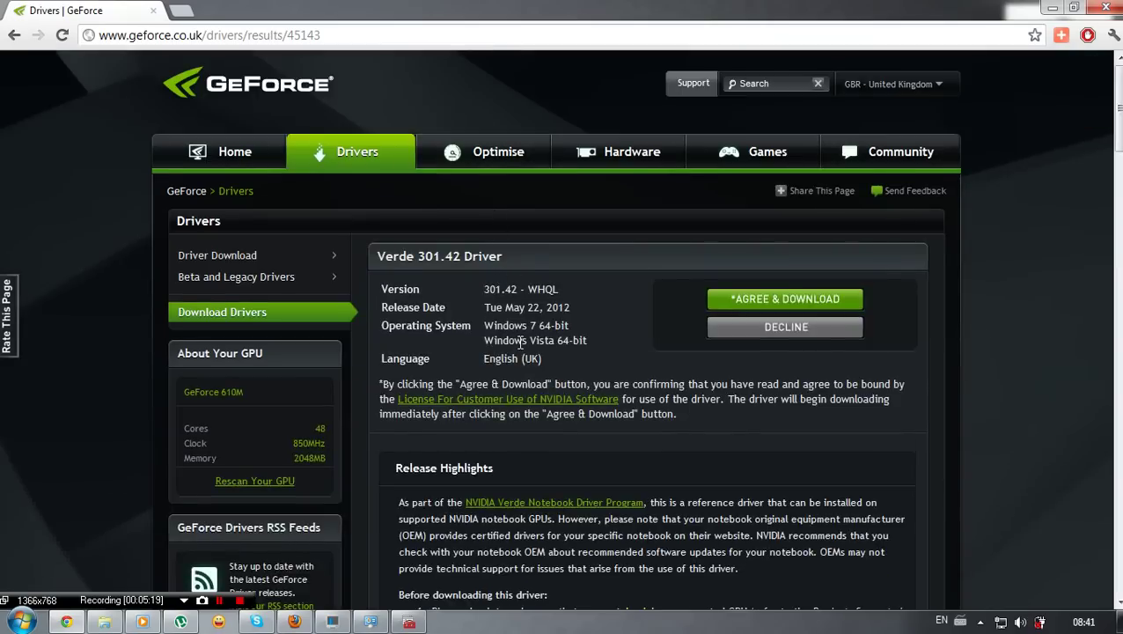
pyautogui.scroll(-6, 520, 342)
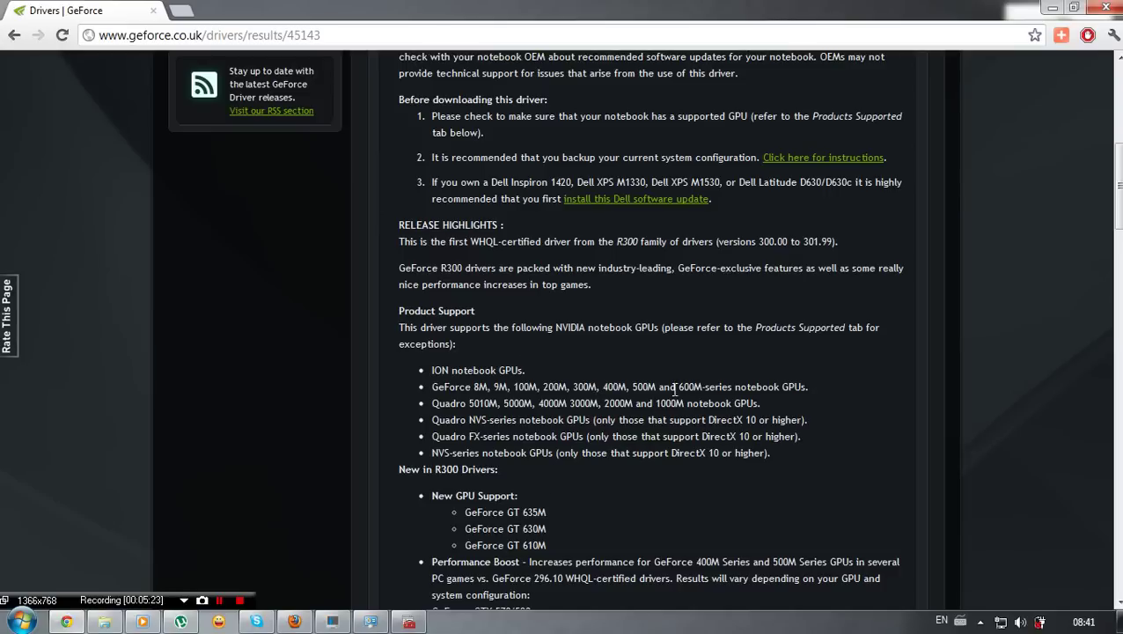
pyautogui.moveTo(674, 387); pyautogui.dragTo(759, 380)
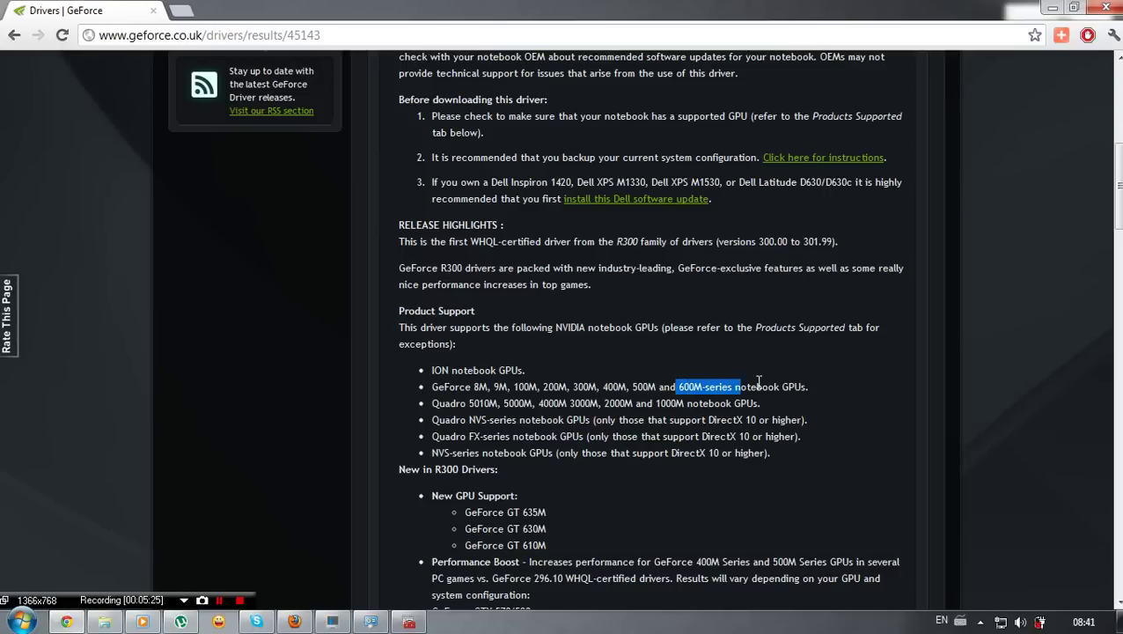
pyautogui.scroll(6, 759, 381)
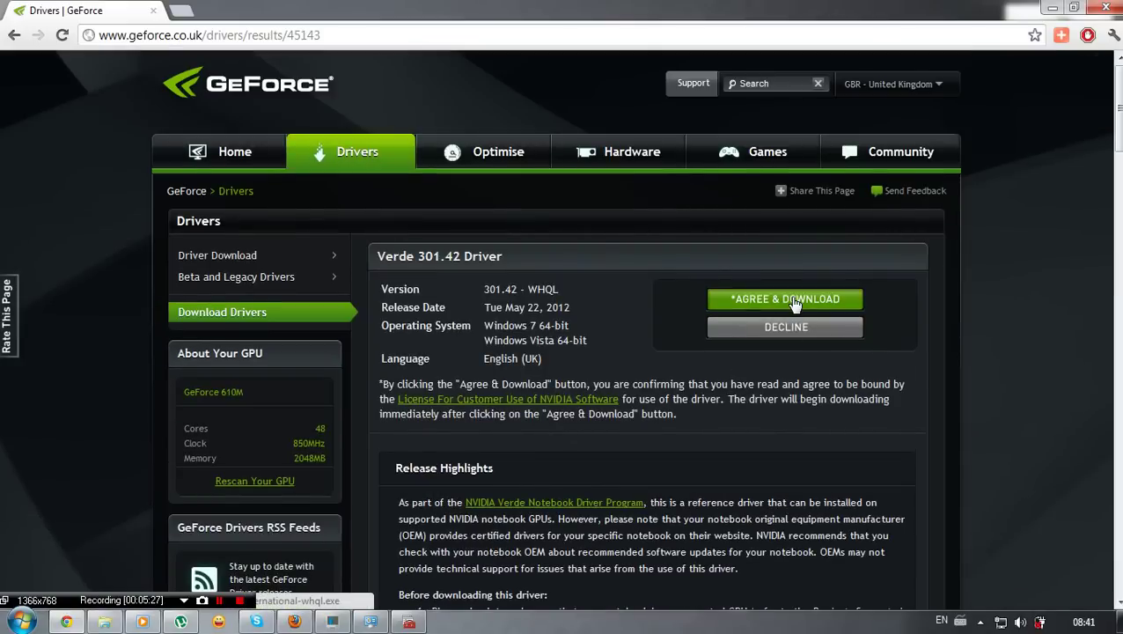
pyautogui.click(795, 302)
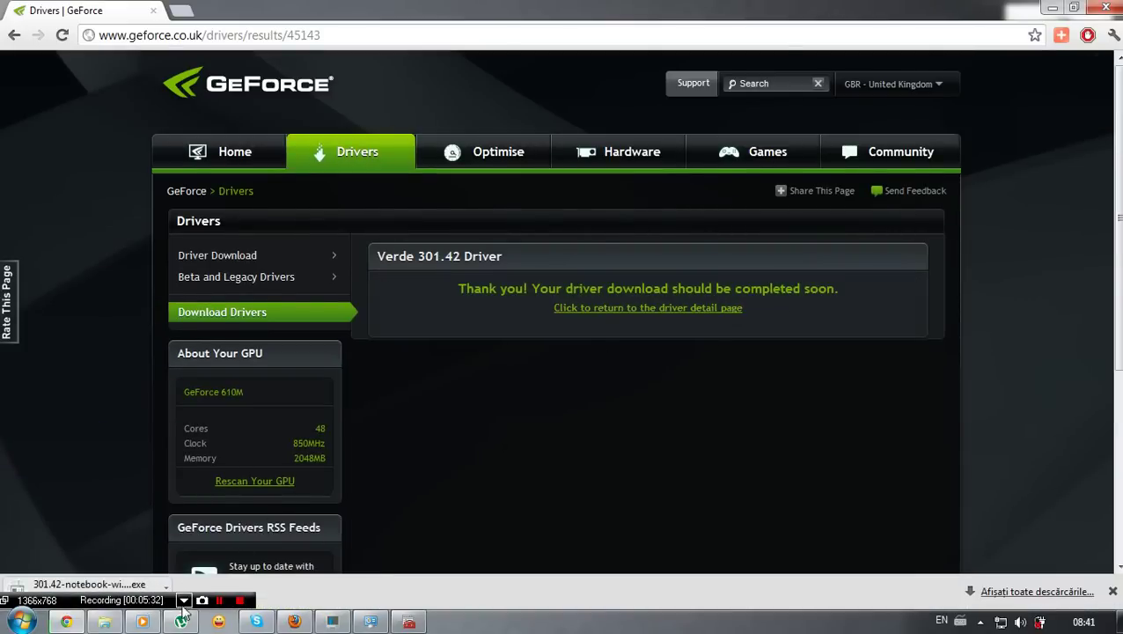
pyautogui.moveTo(185, 596); pyautogui.dragTo(944, 602)
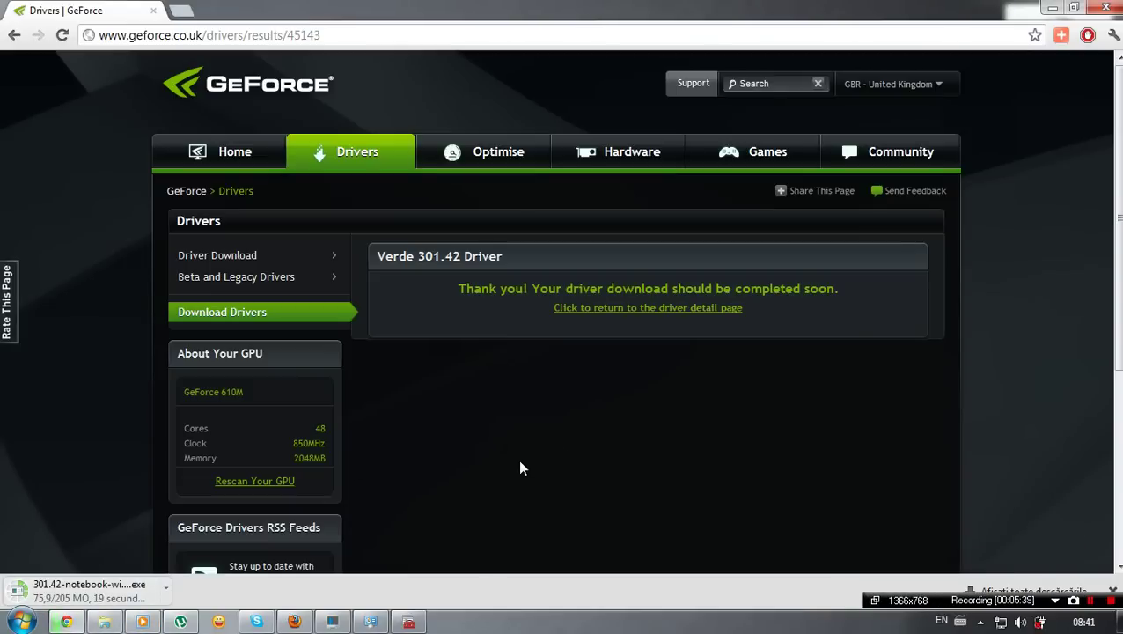
# - Examine the GeForce 610M clock and memory specifications on the page during the driver download
pyautogui.scroll(-2, 519, 456)
pyautogui.scroll(2, 525, 457)
pyautogui.moveTo(288, 445); pyautogui.dragTo(325, 440)
pyautogui.click(296, 443)
pyautogui.click(303, 447)
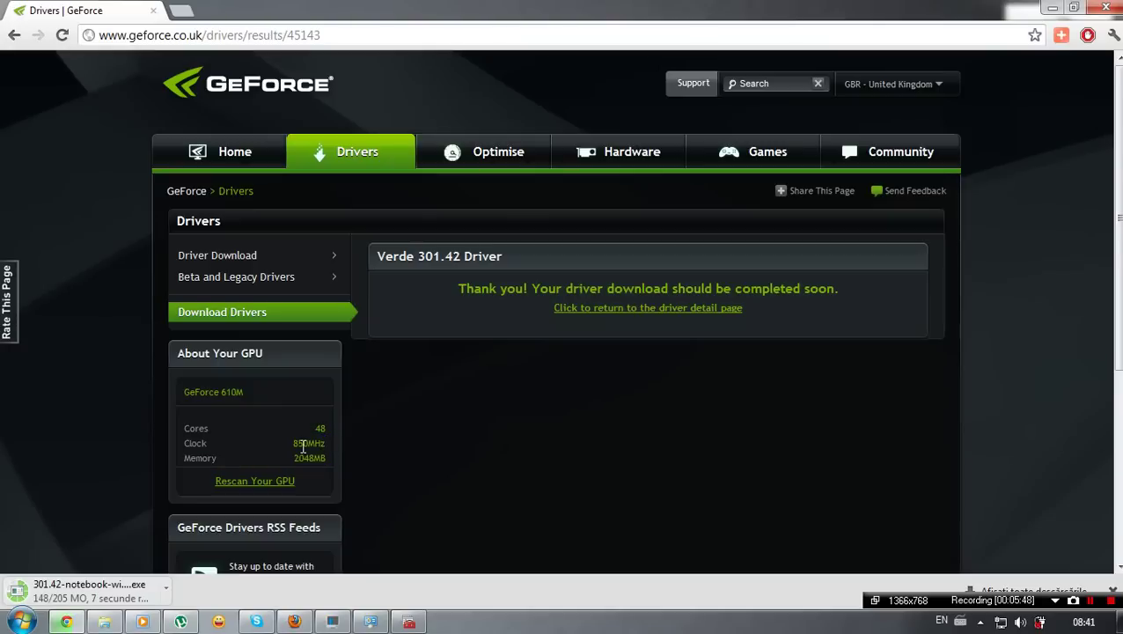
pyautogui.moveTo(300, 458); pyautogui.dragTo(333, 458)
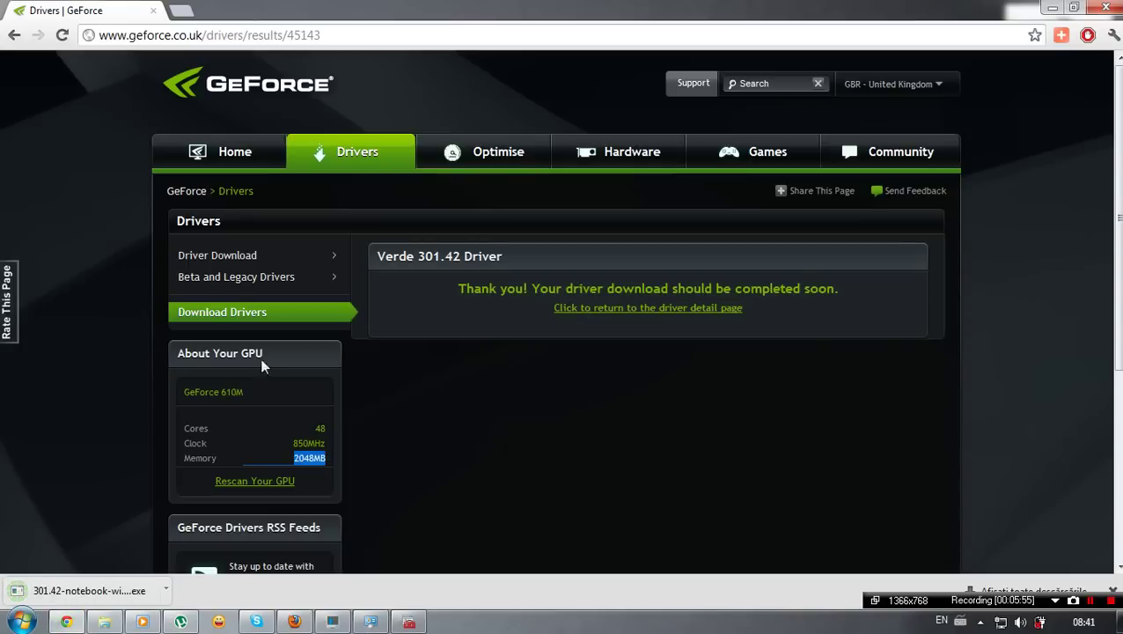
# - Run the downloaded 301.42 notebook driver installer, extract its files to the default folder and go through its system check
pyautogui.click(92, 591)
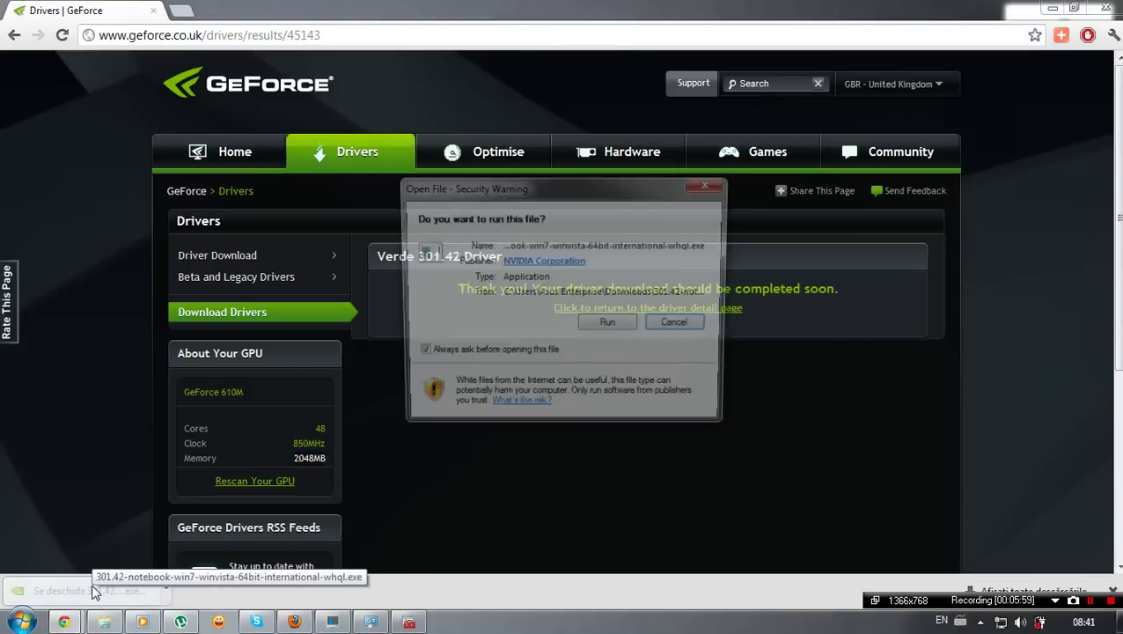
pyautogui.click(607, 327)
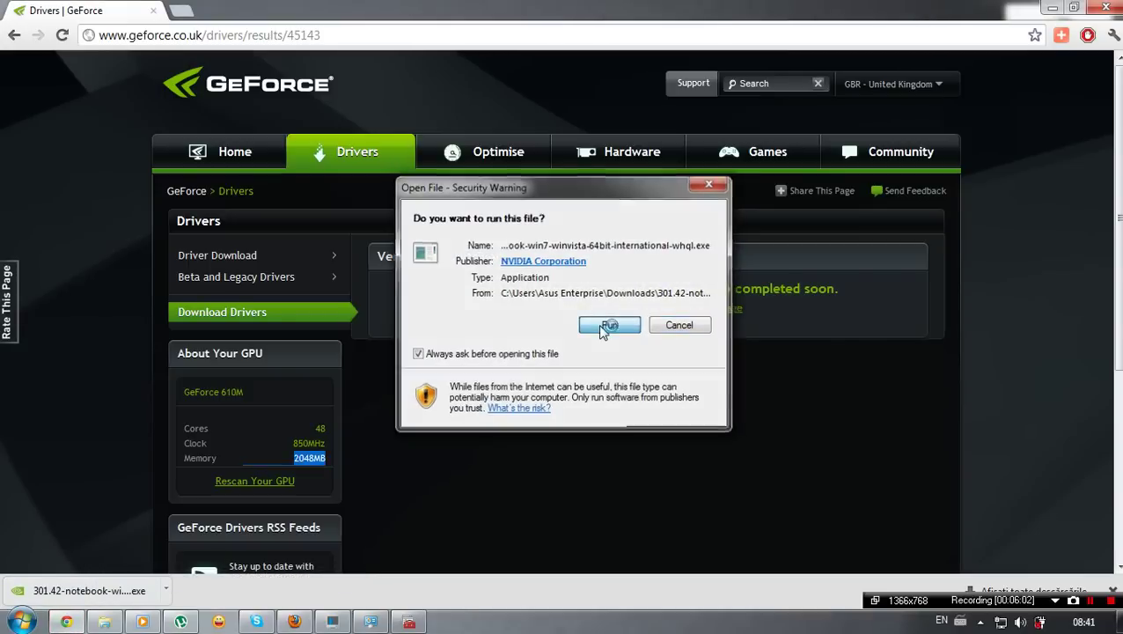
pyautogui.click(525, 373)
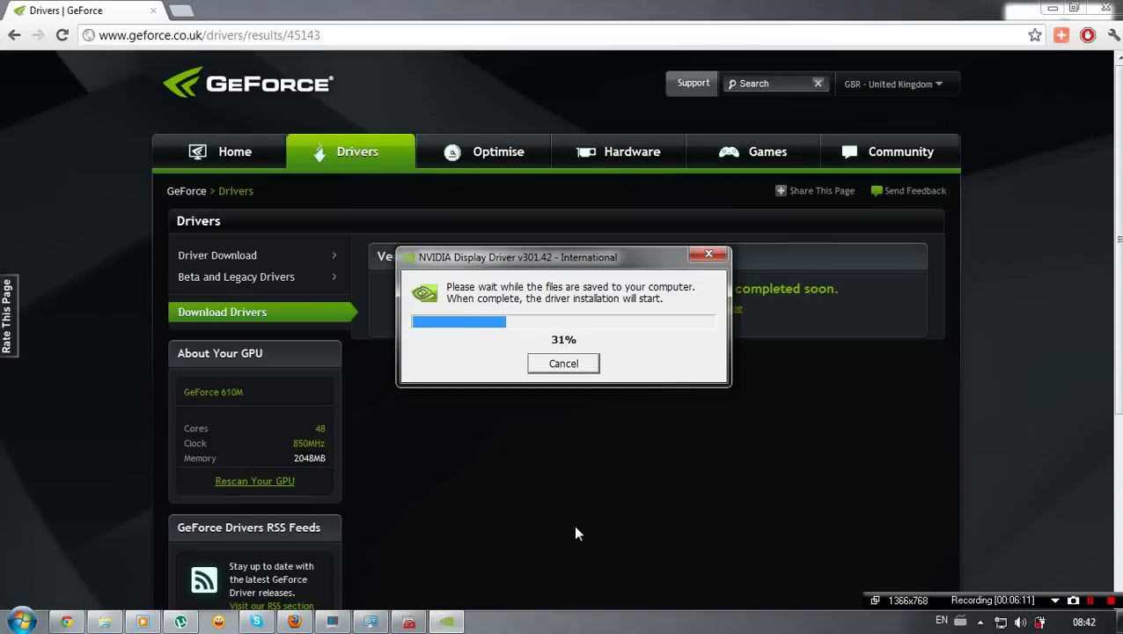
pyautogui.scroll(-3, 577, 493)
pyautogui.scroll(3, 581, 438)
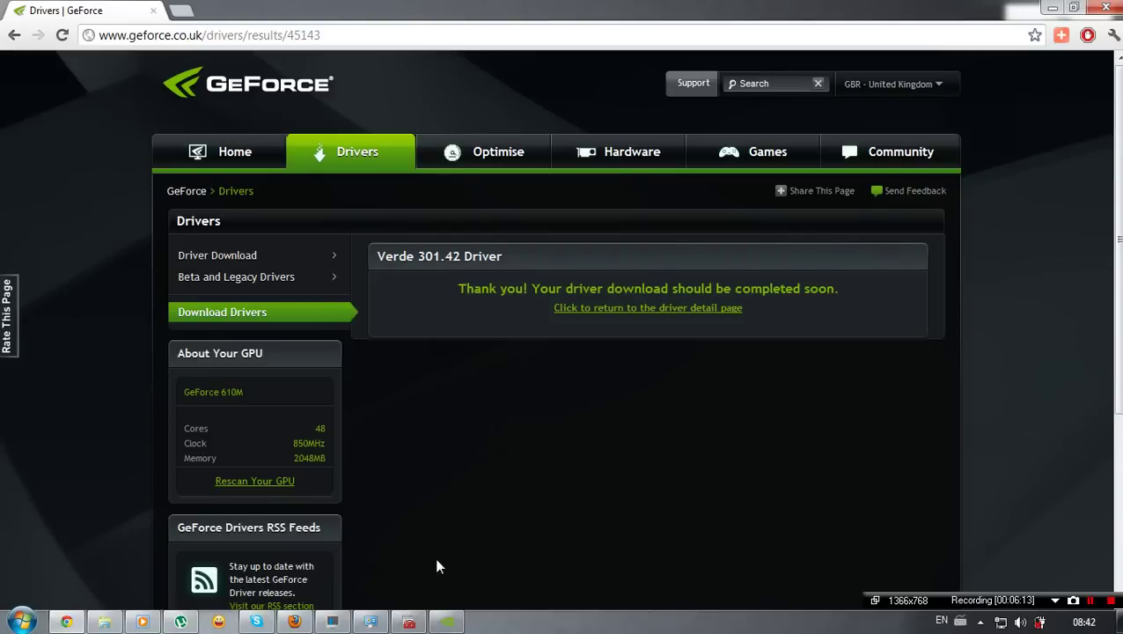
pyautogui.click(447, 621)
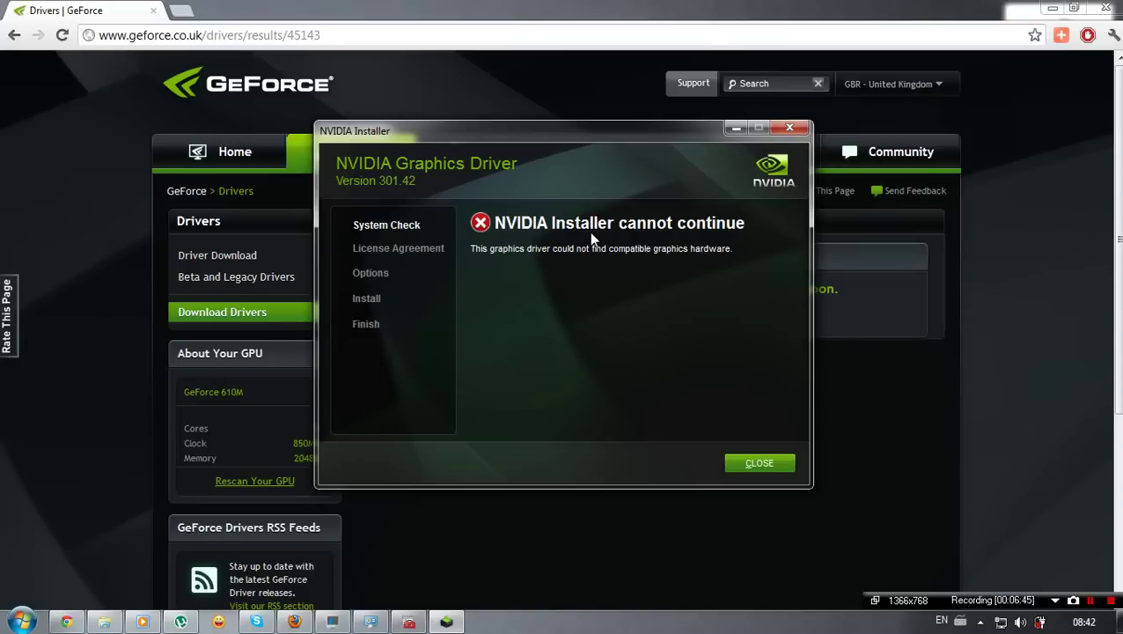
pyautogui.press('Return')
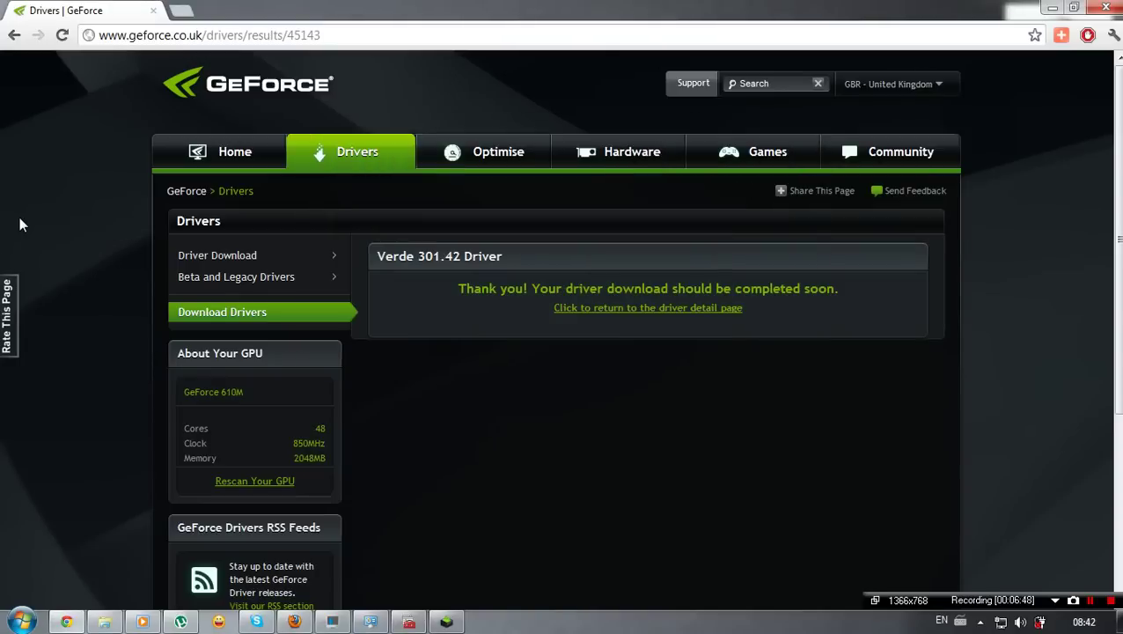
# - Return to the driver detail page, decline the download and rerun the manual search for GeForce 610M on Windows 7 64-bit
pyautogui.click(589, 310)
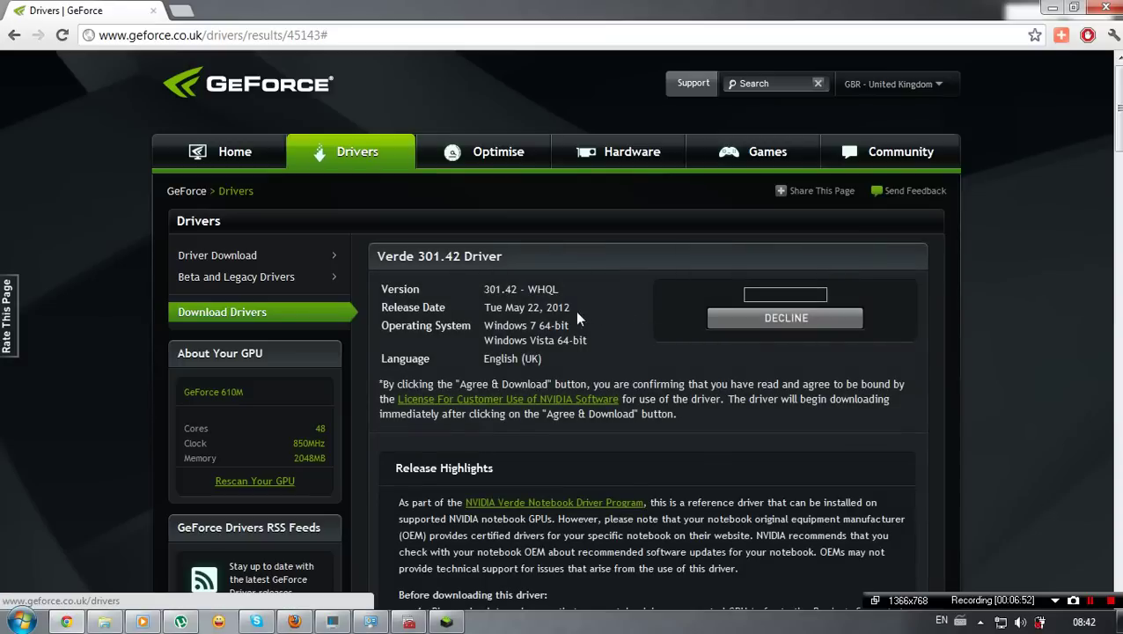
pyautogui.click(759, 327)
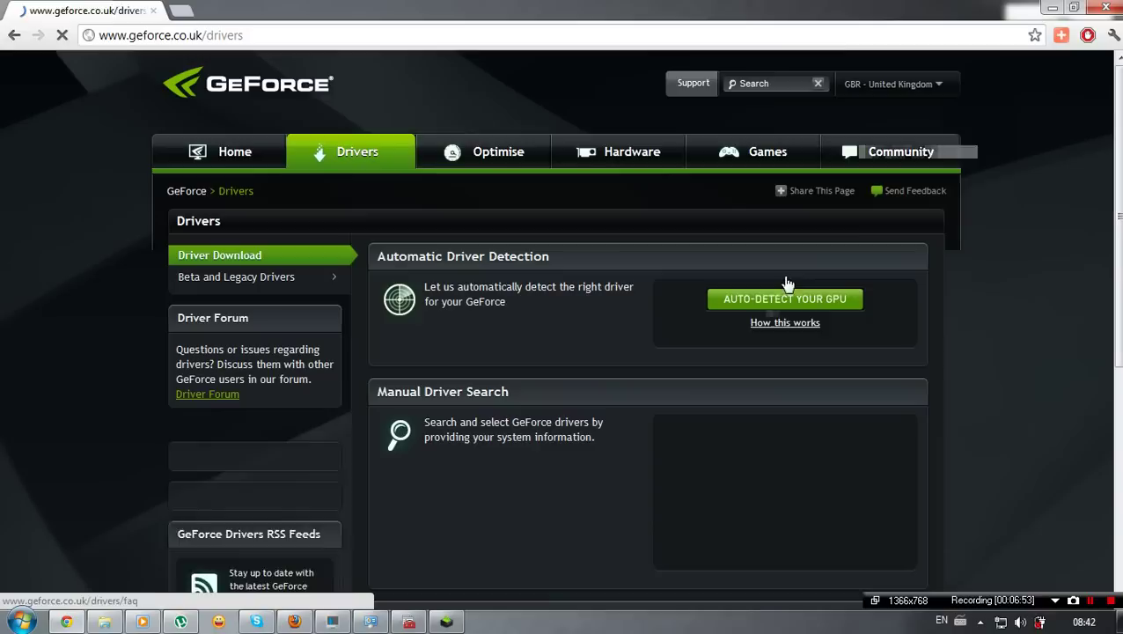
pyautogui.scroll(-3, 837, 440)
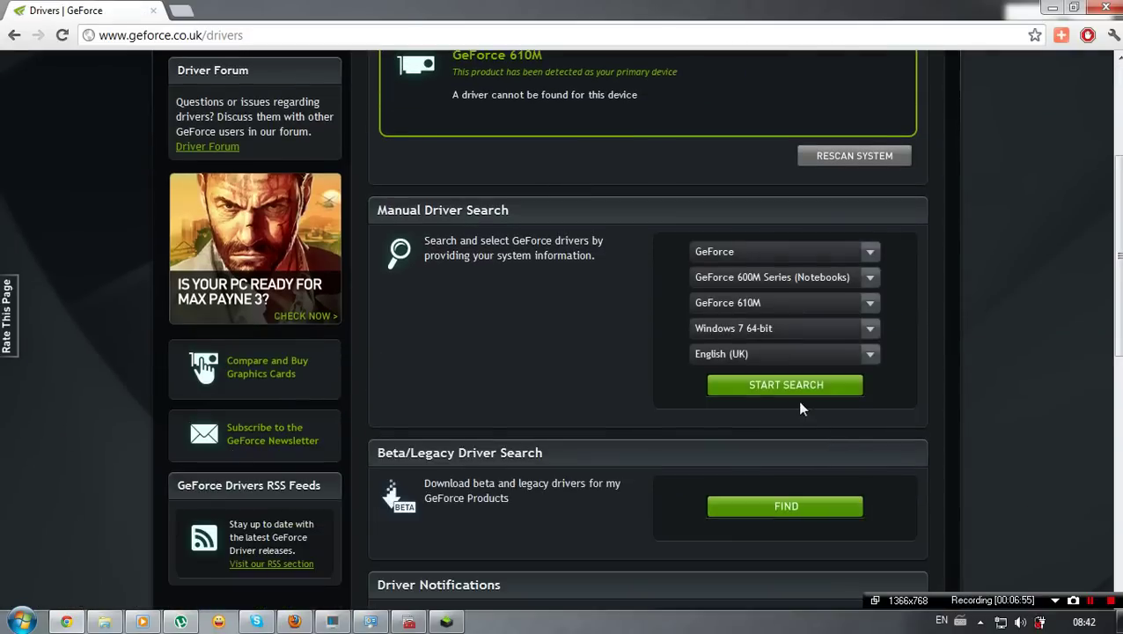
pyautogui.click(800, 392)
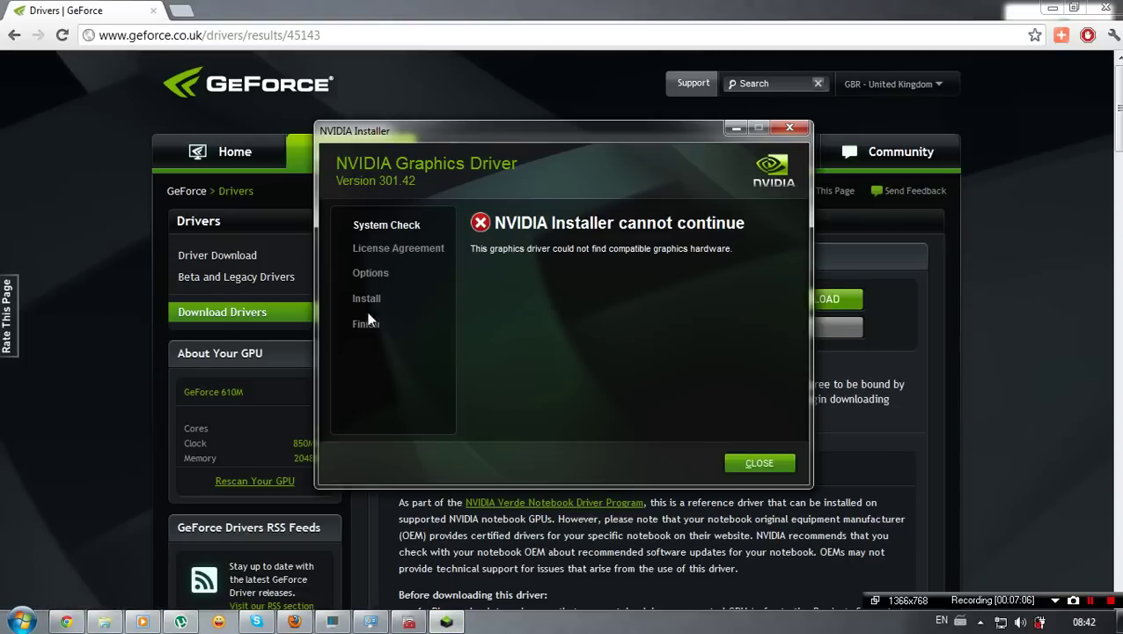
# - Review the product support list of the Verde 301.42 driver again on its detail page
pyautogui.click(36, 276)
pyautogui.scroll(-7, 401, 221)
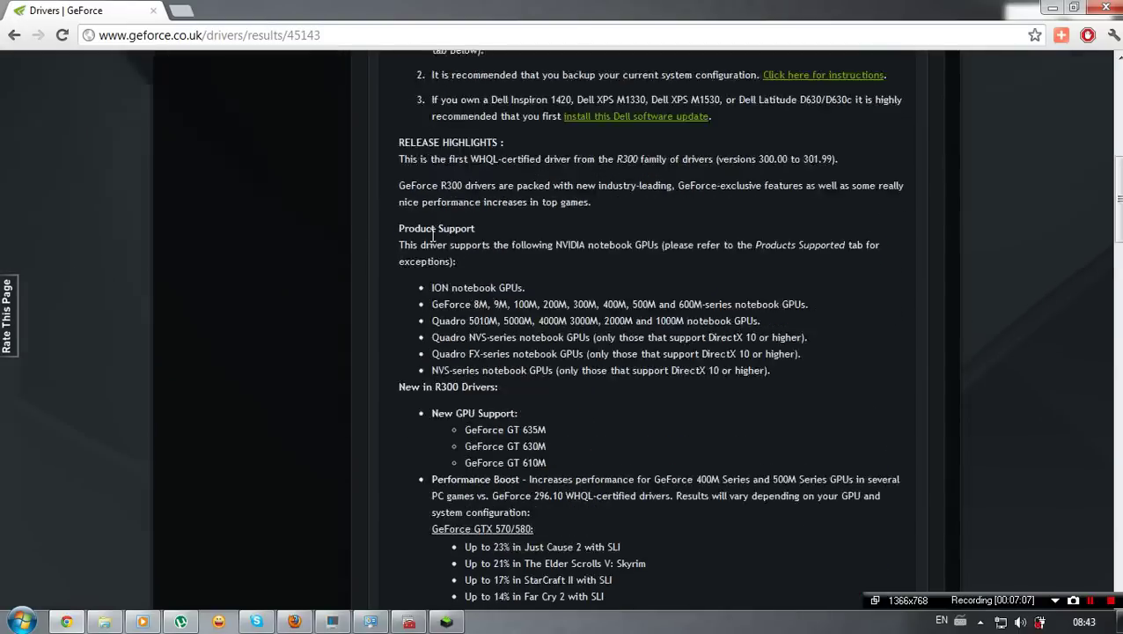
pyautogui.scroll(7, 742, 262)
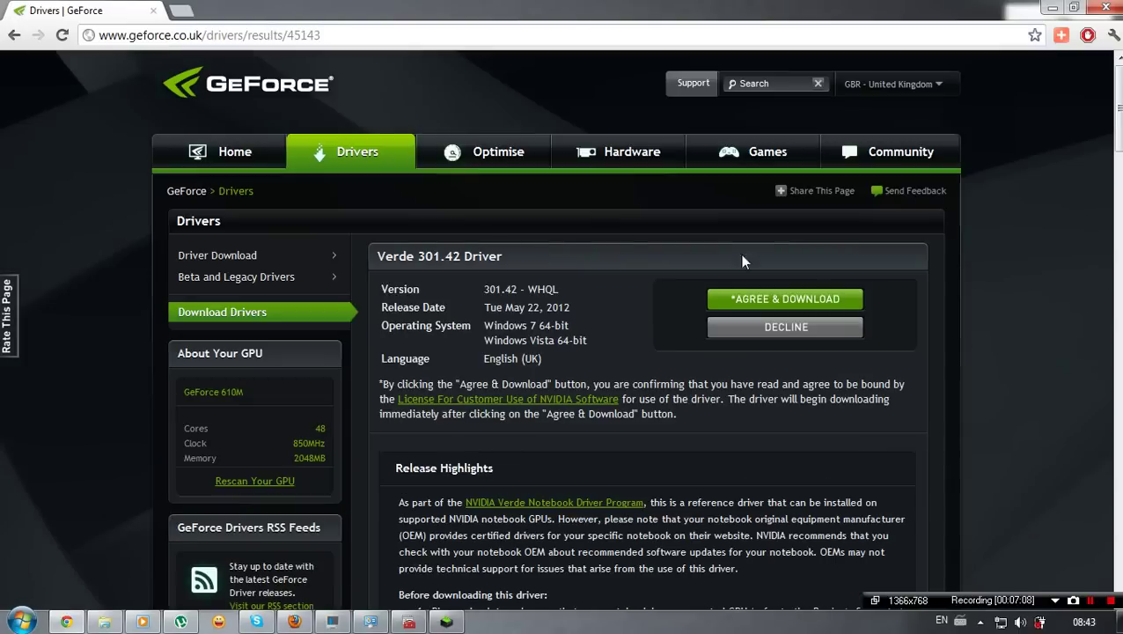
# - Bring the Intel(R) HD Graphics 3000 properties forward on the desktop and review its driver, details, resources and general information
pyautogui.click(371, 621)
pyautogui.click(371, 621)
pyautogui.click(83, 622)
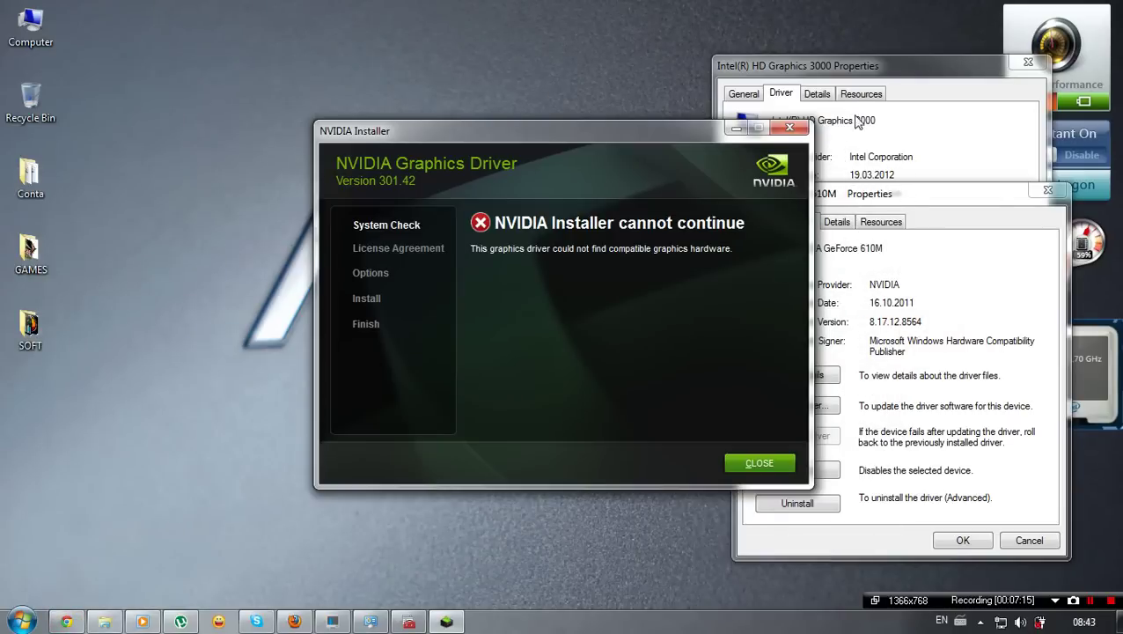
pyautogui.click(793, 66)
pyautogui.moveTo(786, 67); pyautogui.dragTo(216, 163)
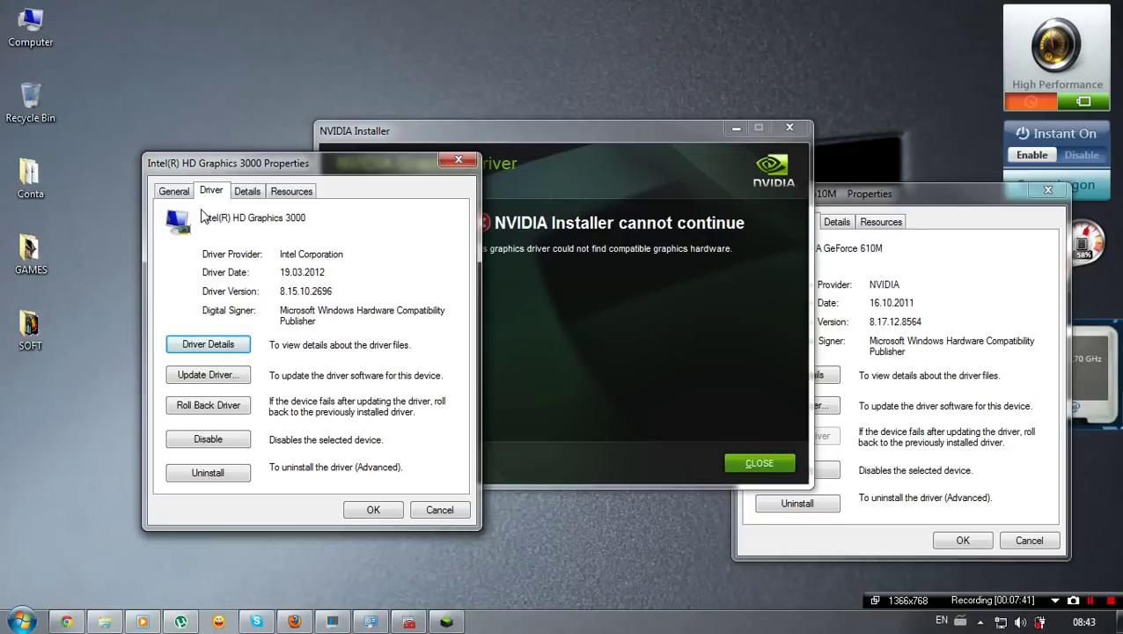
pyautogui.click(248, 193)
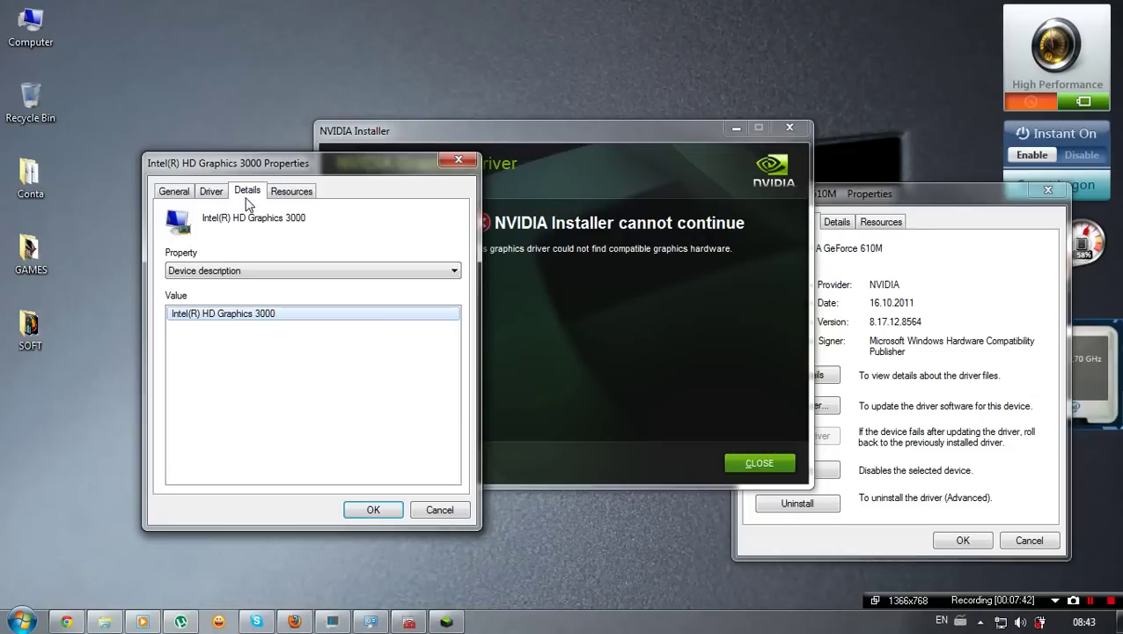
pyautogui.click(310, 198)
pyautogui.click(244, 194)
pyautogui.click(175, 193)
pyautogui.click(214, 193)
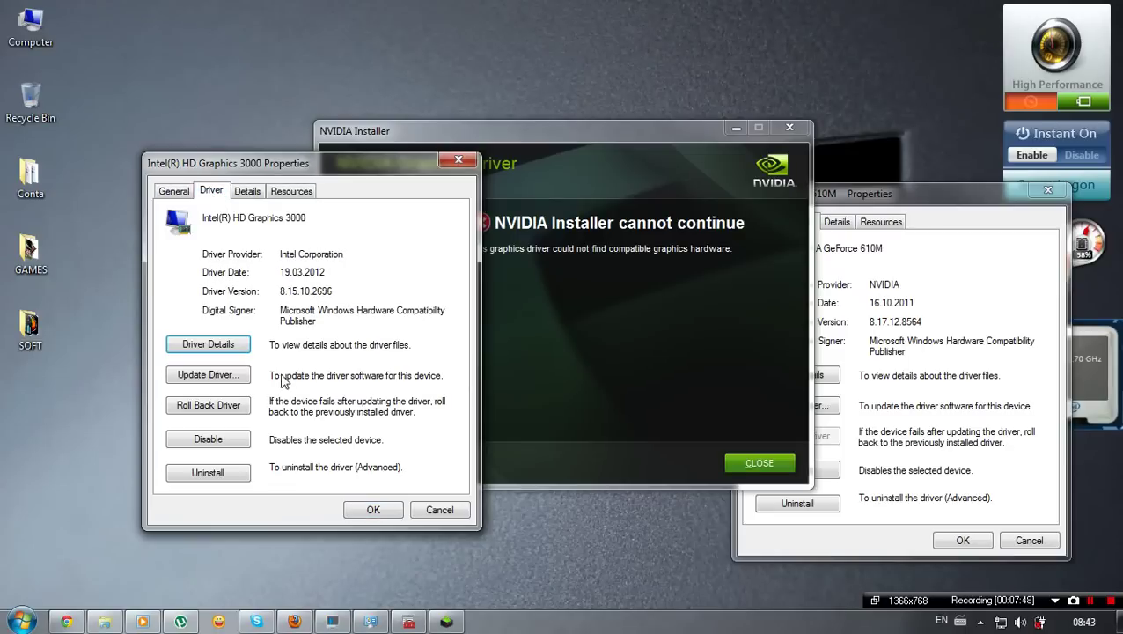
# - Switch to Device Manager and show the available device actions for the Intel(R) HD Graphics 3000 adapter
pyautogui.click(371, 622)
pyautogui.click(410, 622)
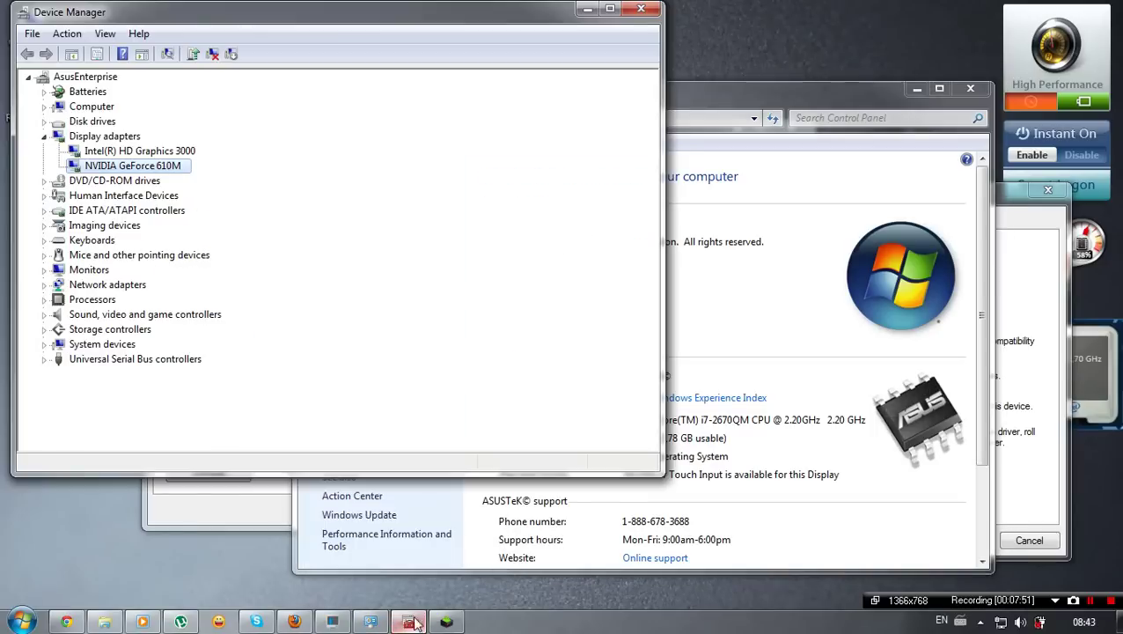
pyautogui.click(155, 154)
pyautogui.rightClick(156, 151)
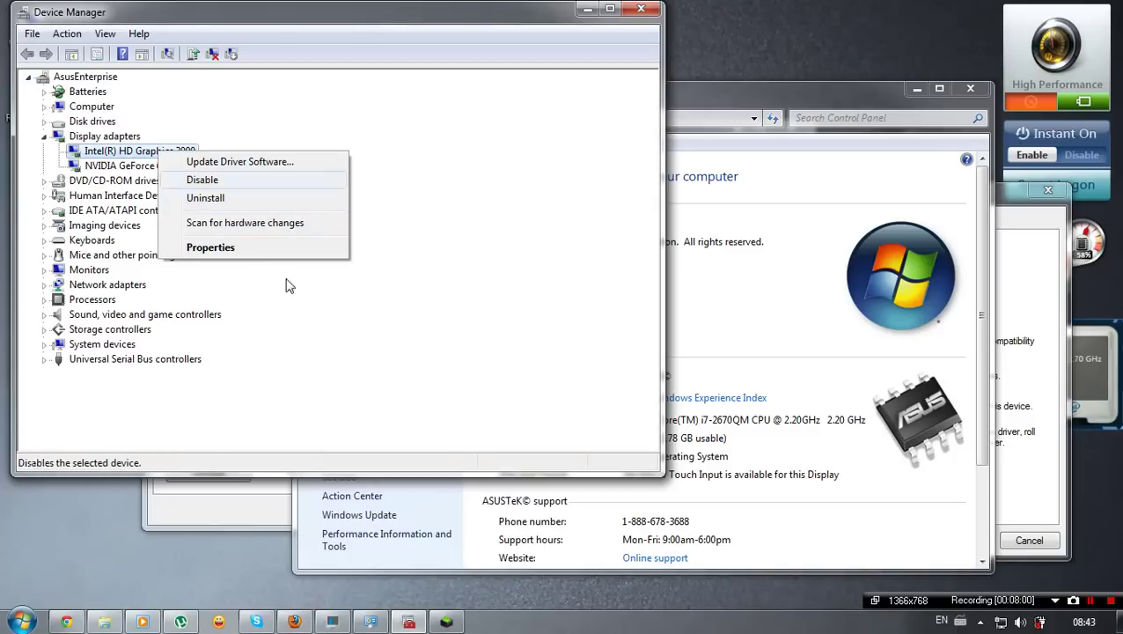
# - Start a driver update from the NVIDIA GeForce 610M properties and search automatically for updated driver software
pyautogui.click(1022, 307)
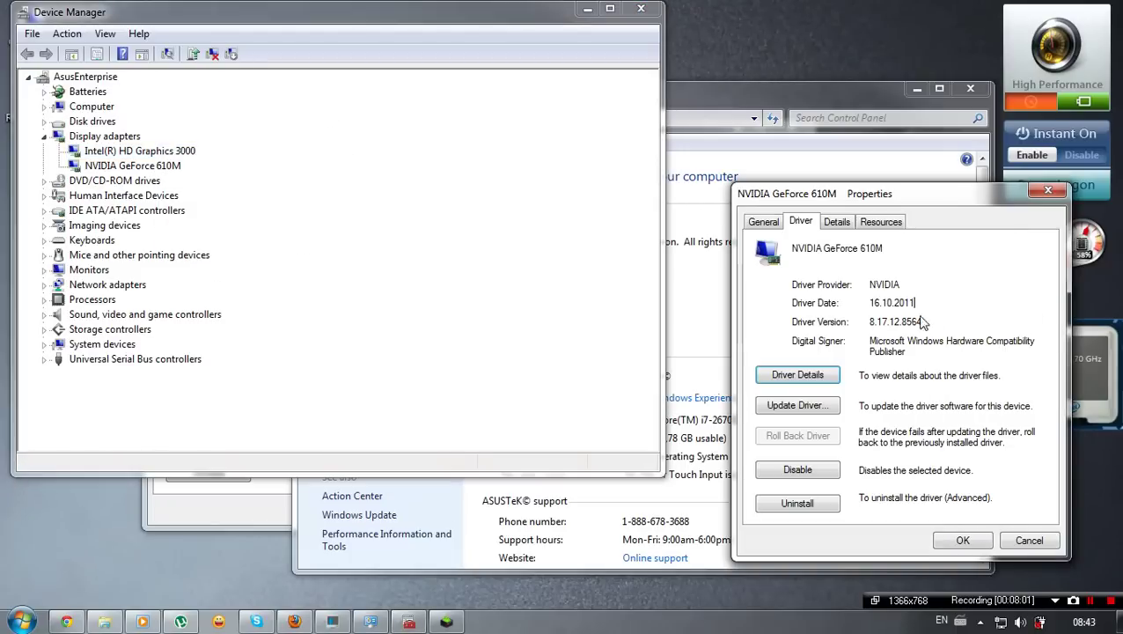
pyautogui.click(823, 411)
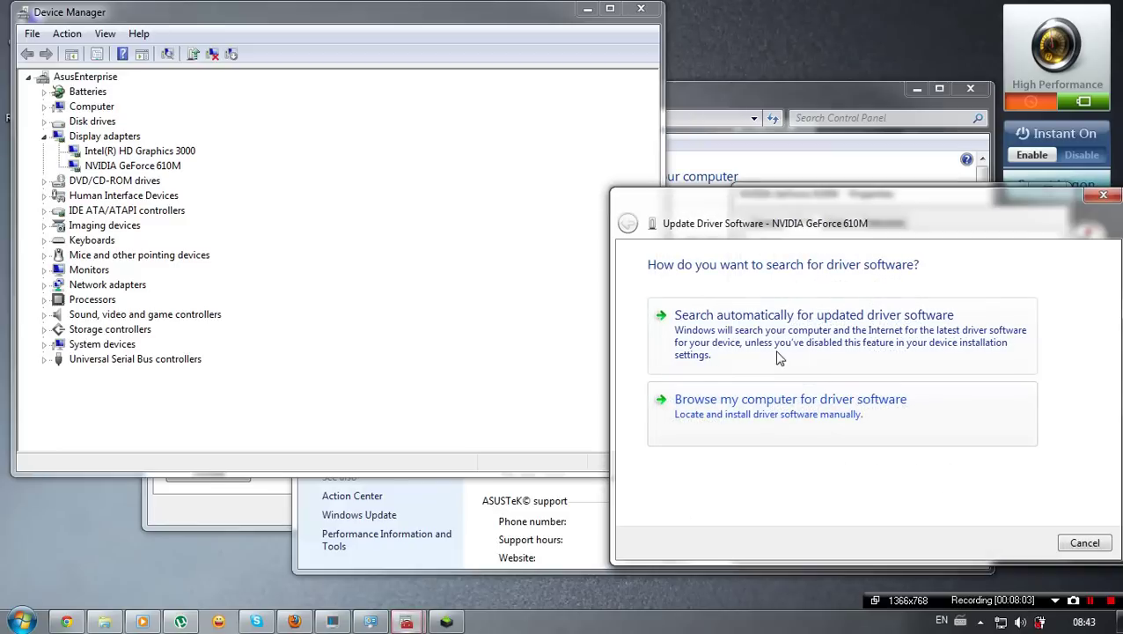
pyautogui.moveTo(784, 191); pyautogui.dragTo(213, 179)
pyautogui.moveTo(316, 172); pyautogui.dragTo(365, 179)
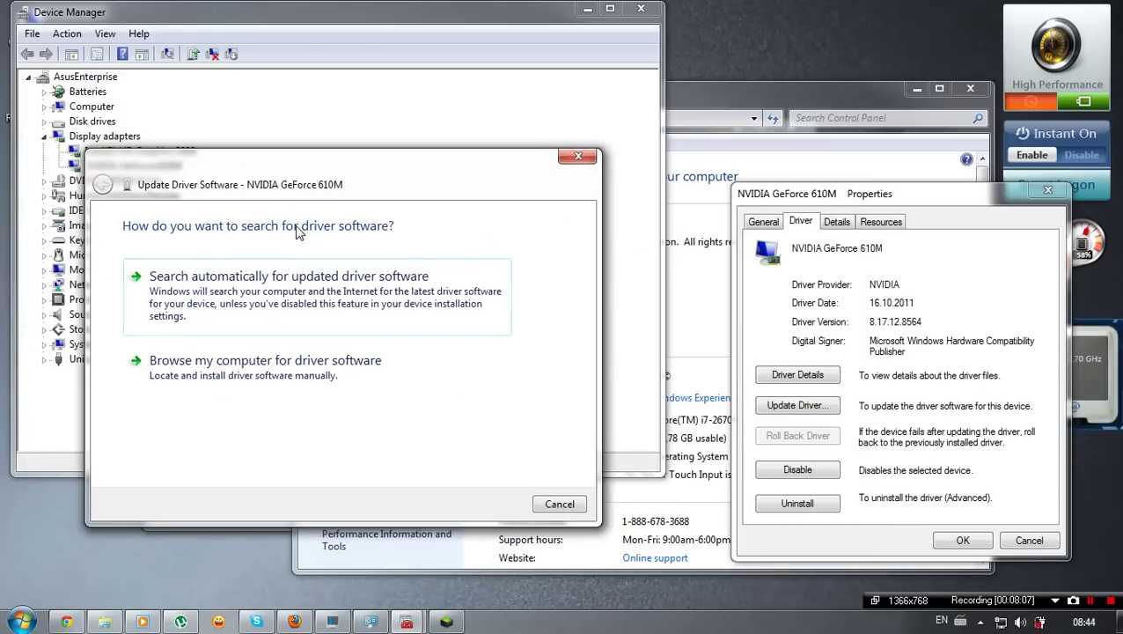
pyautogui.click(309, 317)
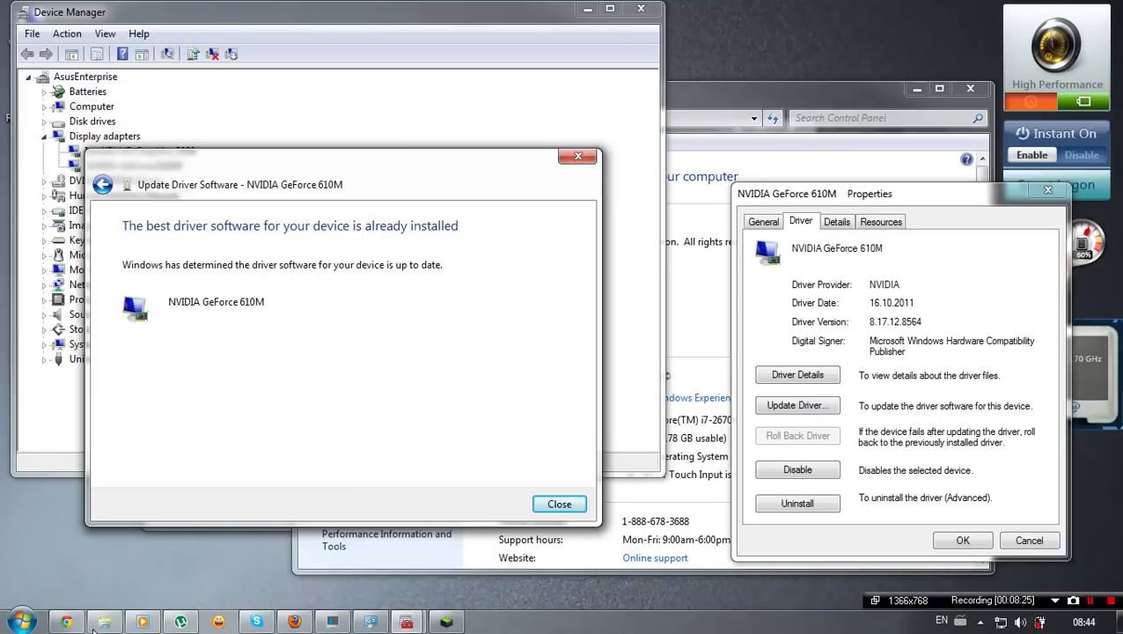
# - Check the Verde 301.42 driver's release date in Chrome against the driver update result for the GeForce 610M
pyautogui.click(66, 622)
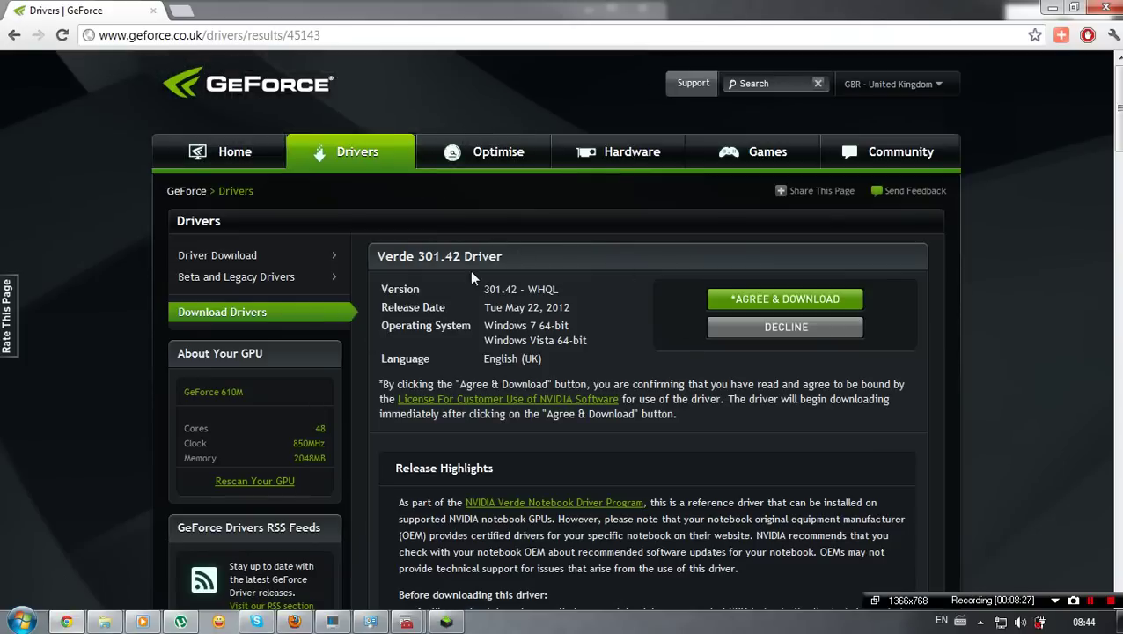
pyautogui.moveTo(431, 256); pyautogui.dragTo(543, 311)
pyautogui.click(424, 622)
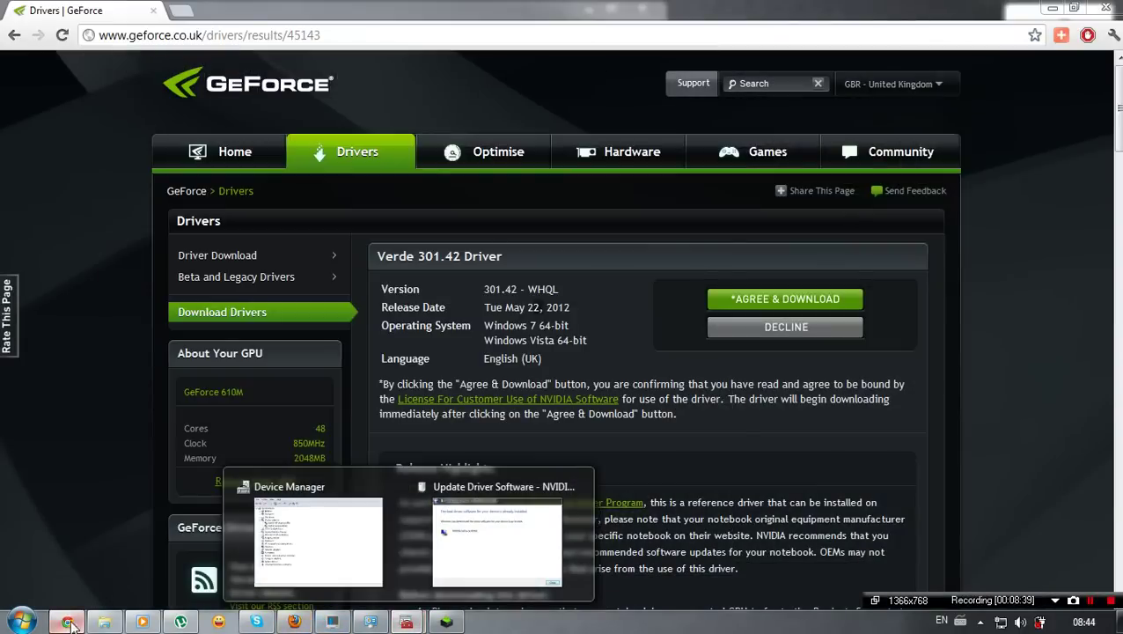
pyautogui.click(498, 541)
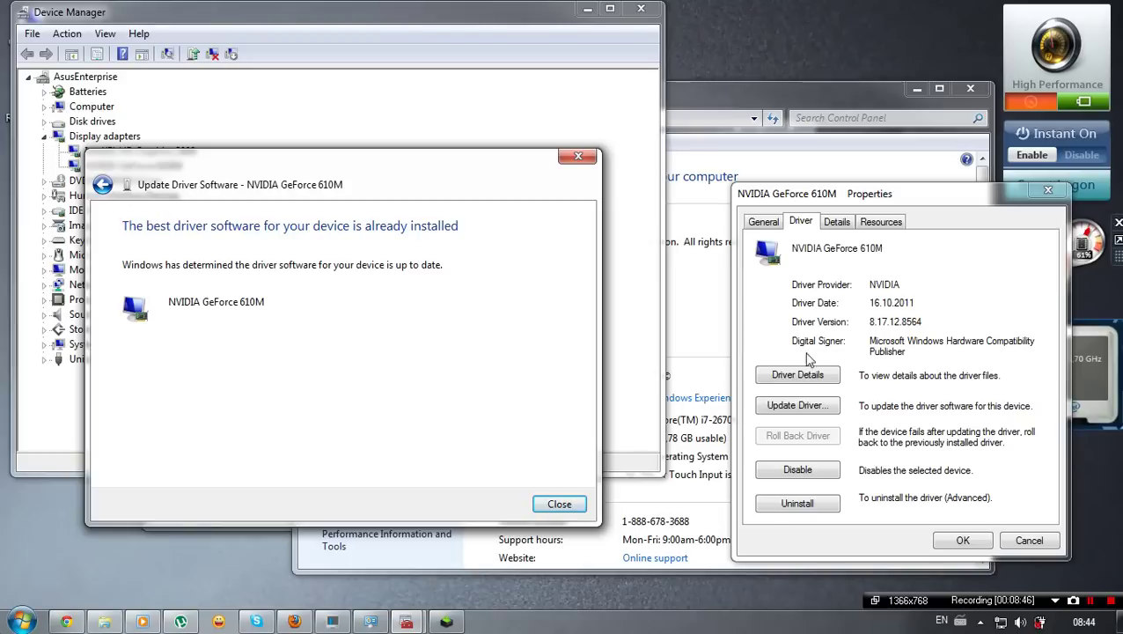
# - Close the driver update wizard and the properties dialogs of both display adapters
pyautogui.click(555, 504)
pyautogui.click(640, 9)
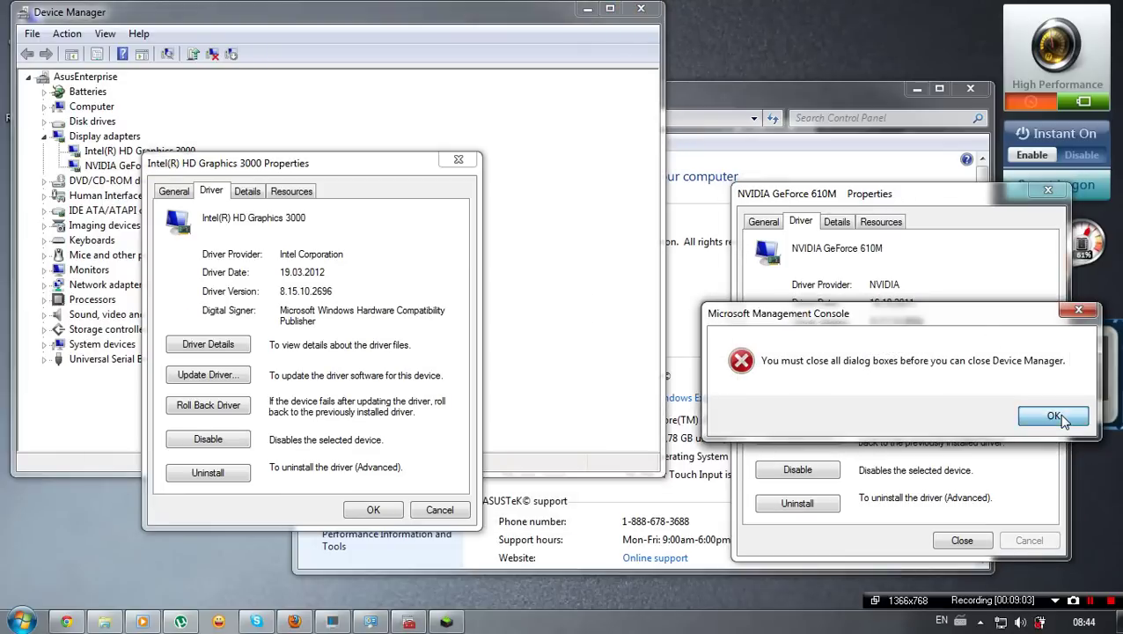
pyautogui.click(1080, 314)
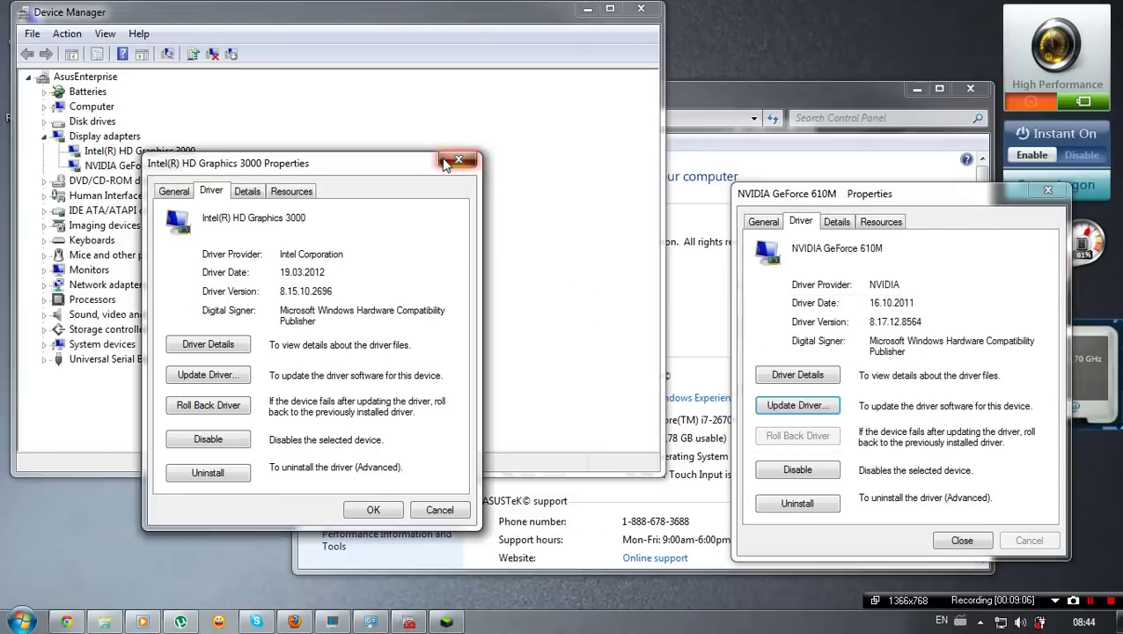
pyautogui.click(458, 159)
pyautogui.click(1047, 191)
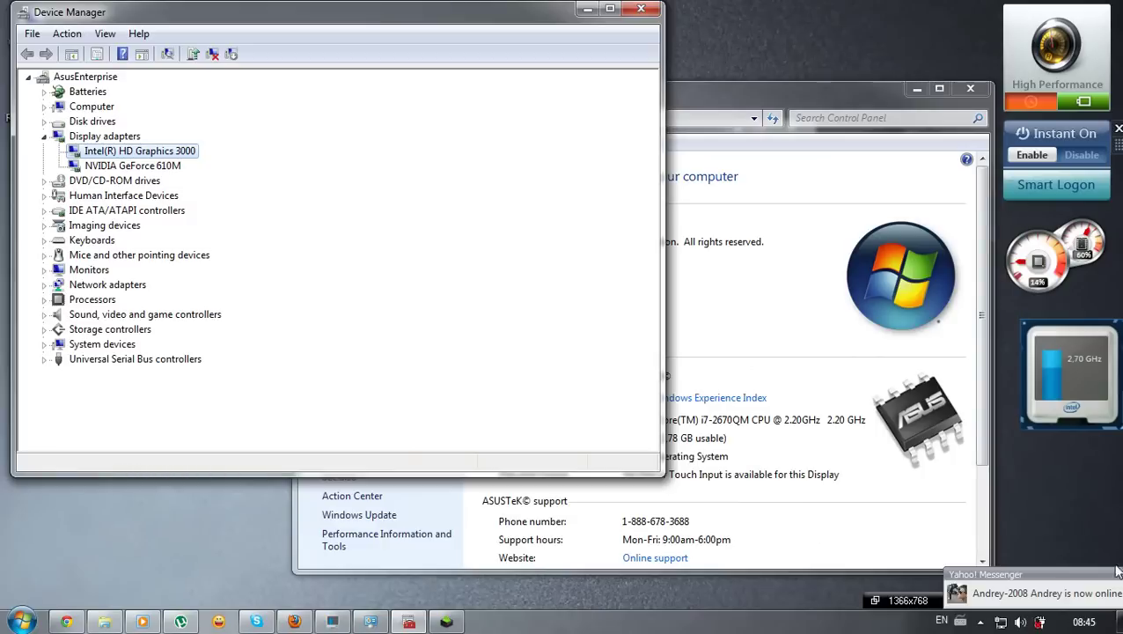
# - Close the System window, Device Manager and the NVIDIA Installer
pyautogui.click(773, 85)
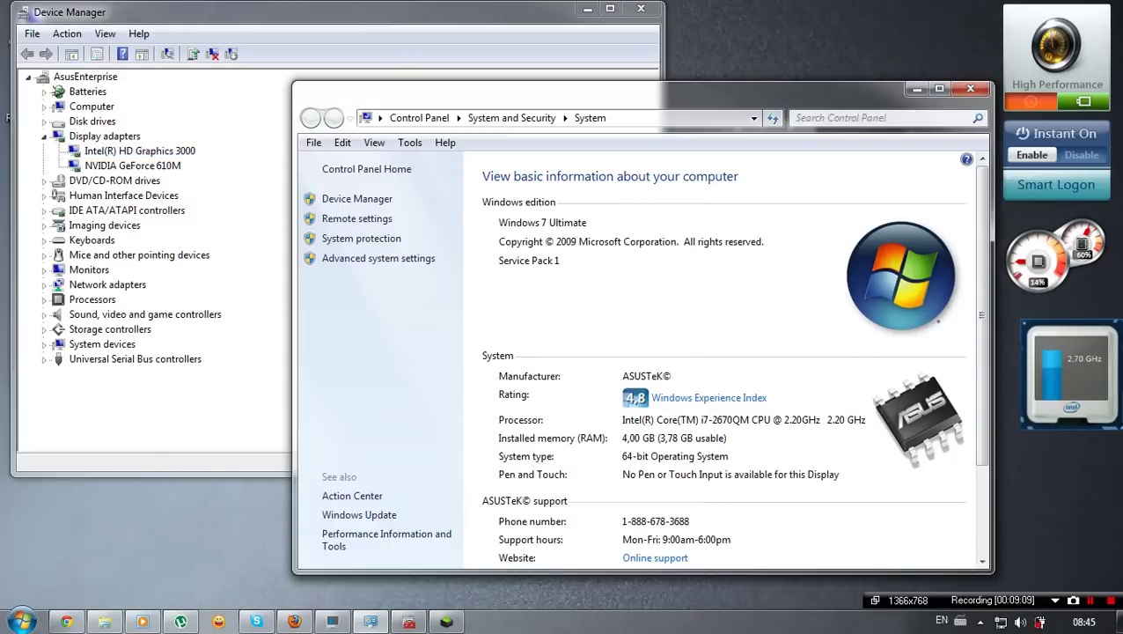
pyautogui.click(970, 88)
pyautogui.click(642, 10)
pyautogui.click(789, 126)
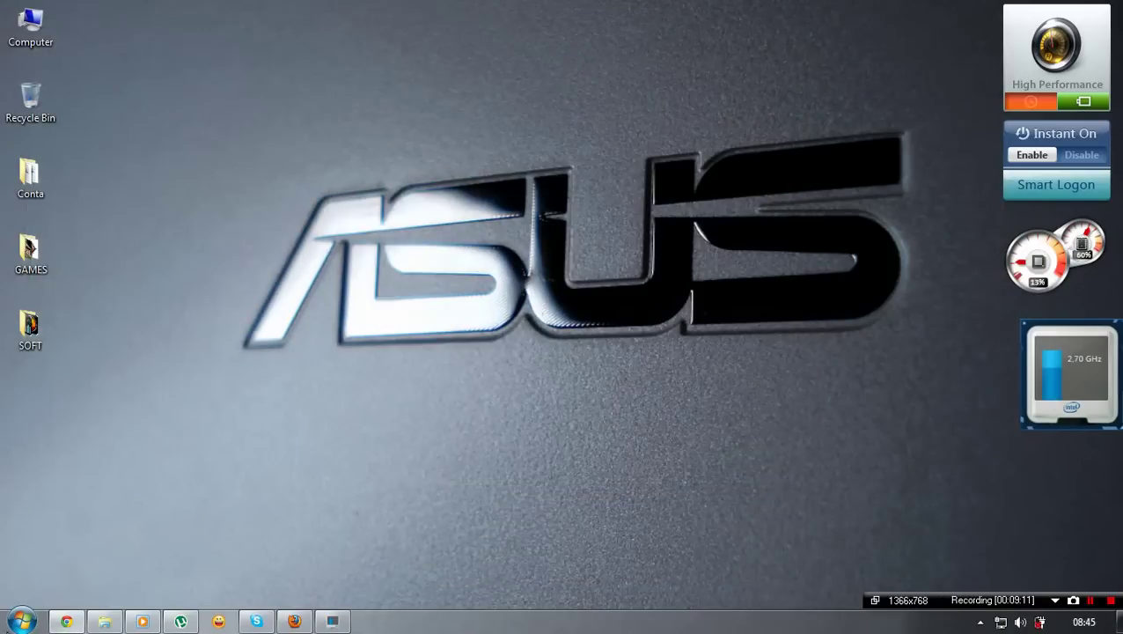
# - Switch to Chrome and open the GeForce site's Optimise page in a new tab
pyautogui.click(67, 620)
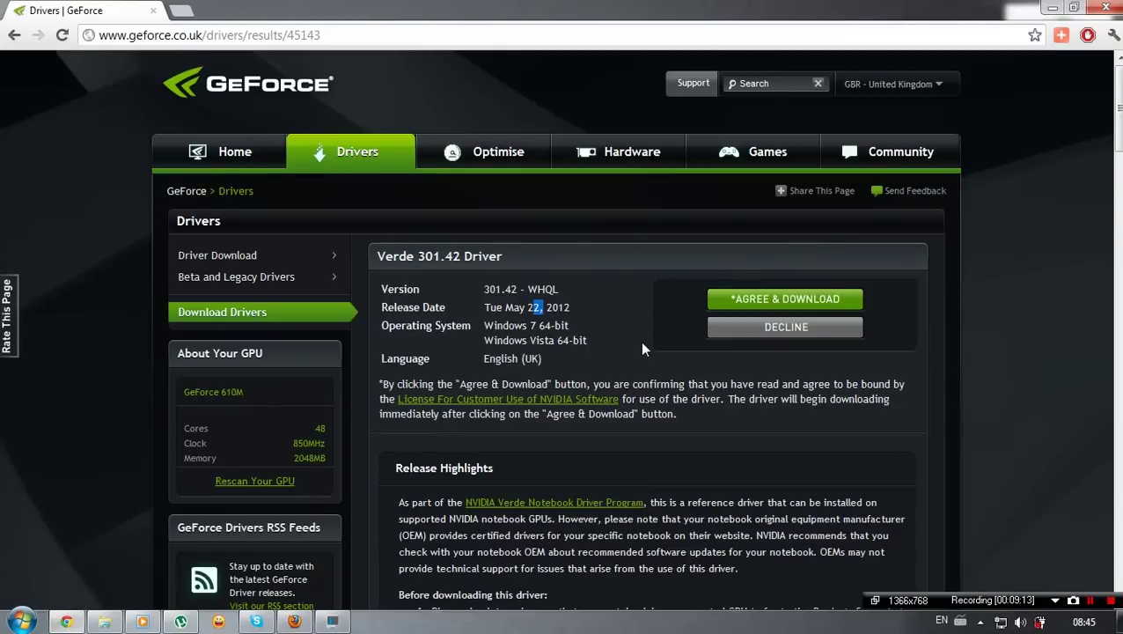
pyautogui.middleClick(498, 163)
pyautogui.click(209, 7)
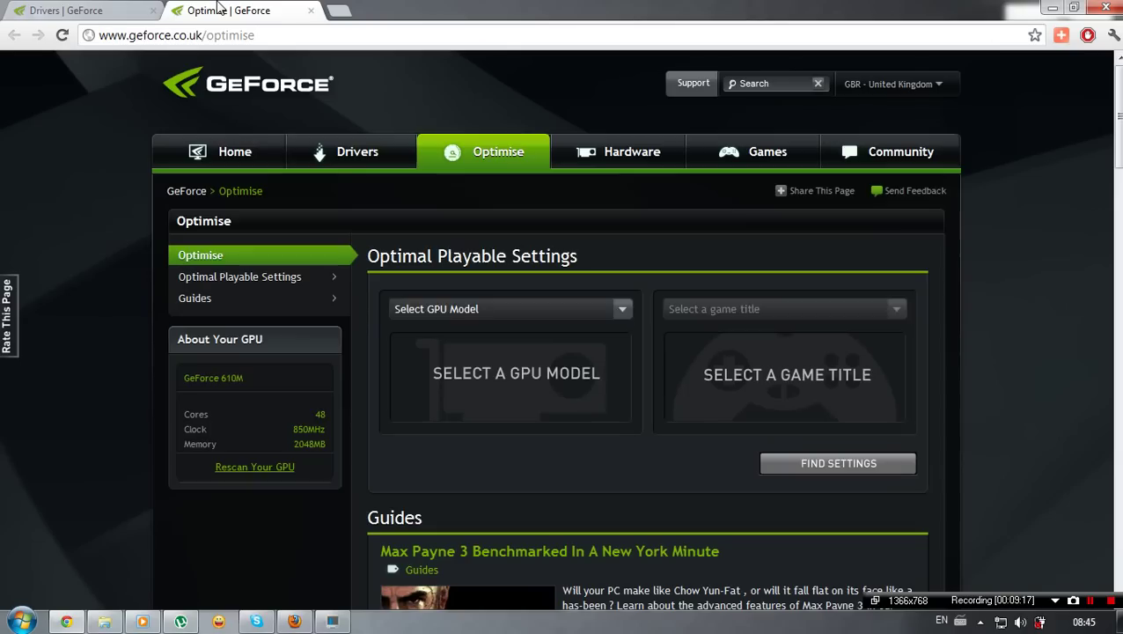
# - Look through the guides and the GPU model list on the Optimise page, and open the Optimal Playable Settings page
pyautogui.scroll(-2, 488, 280)
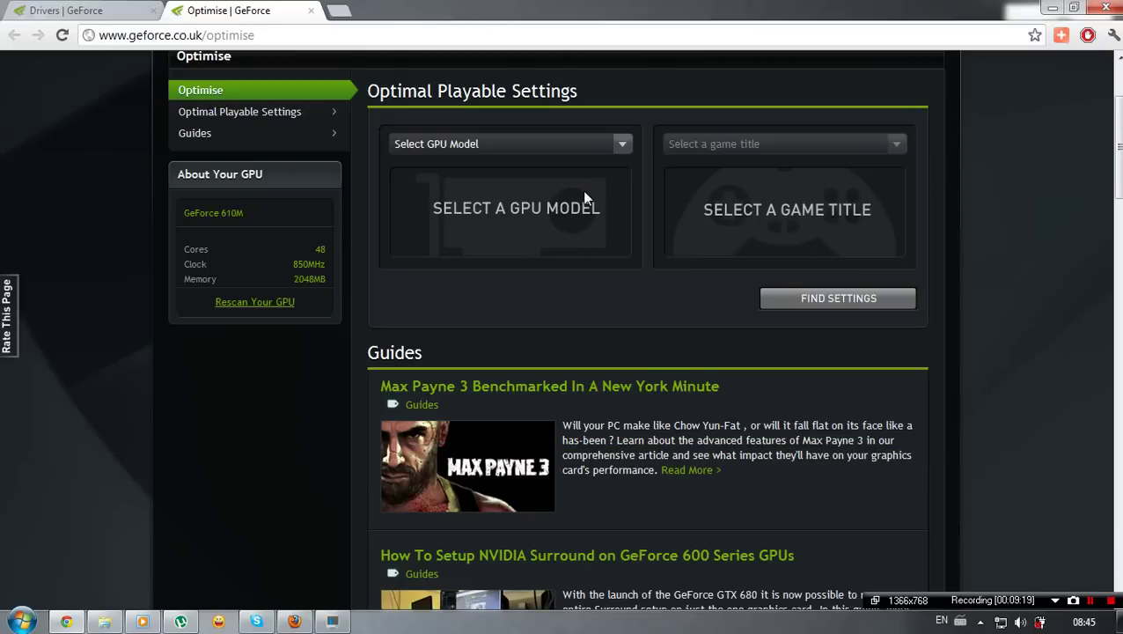
pyautogui.click(618, 144)
pyautogui.click(592, 218)
pyautogui.scroll(-3, 588, 212)
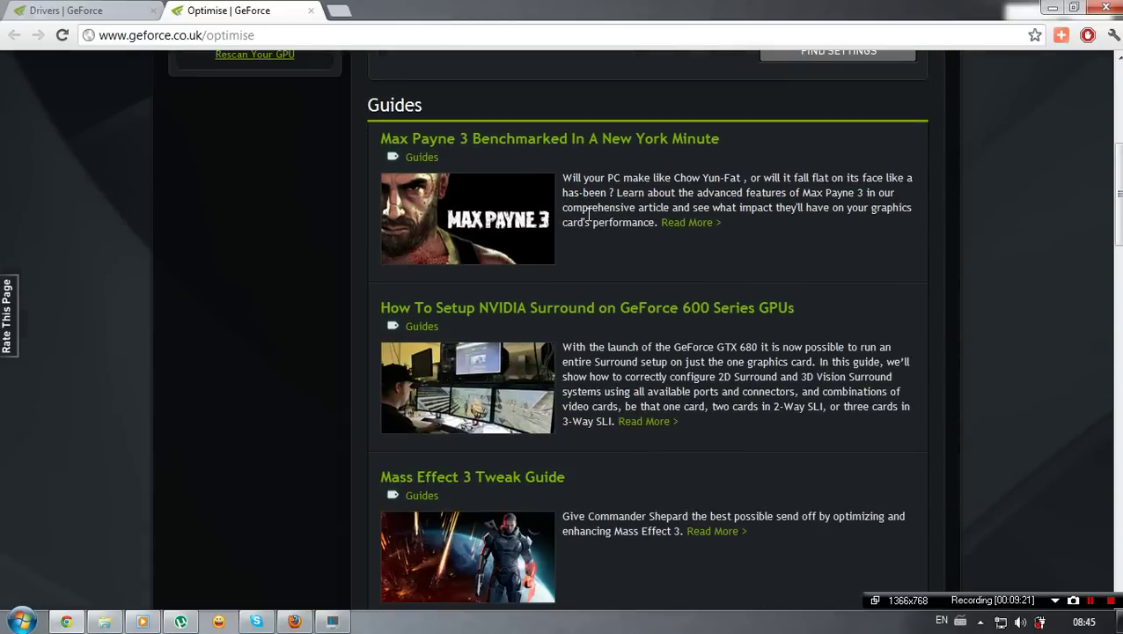
pyautogui.scroll(5, 727, 319)
pyautogui.click(621, 308)
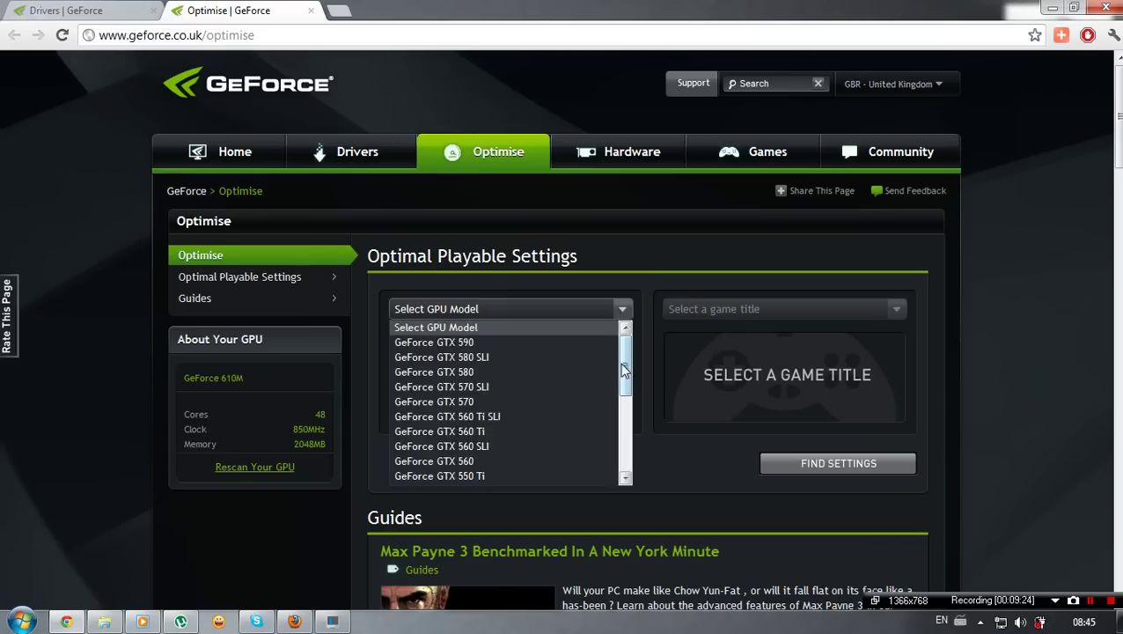
pyautogui.moveTo(623, 369); pyautogui.dragTo(645, 485)
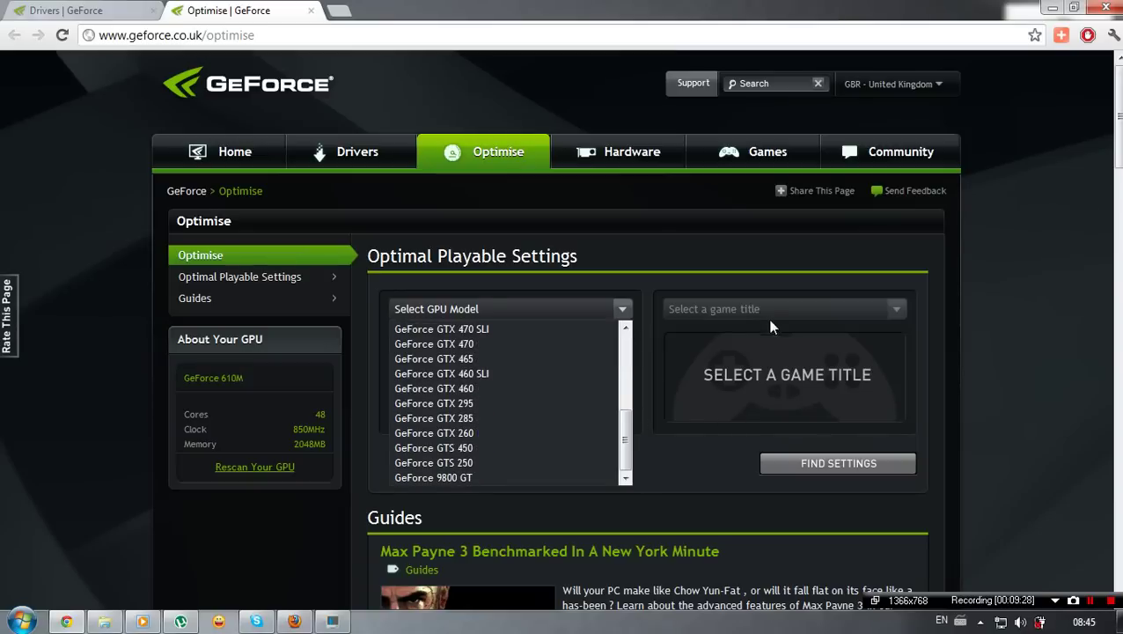
pyautogui.click(261, 282)
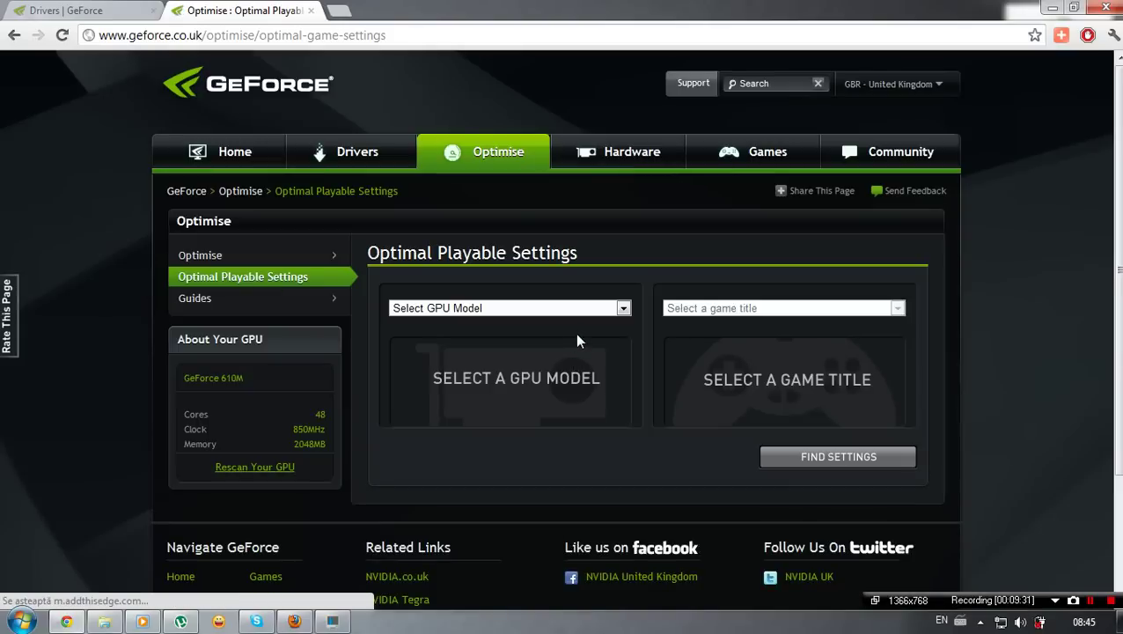